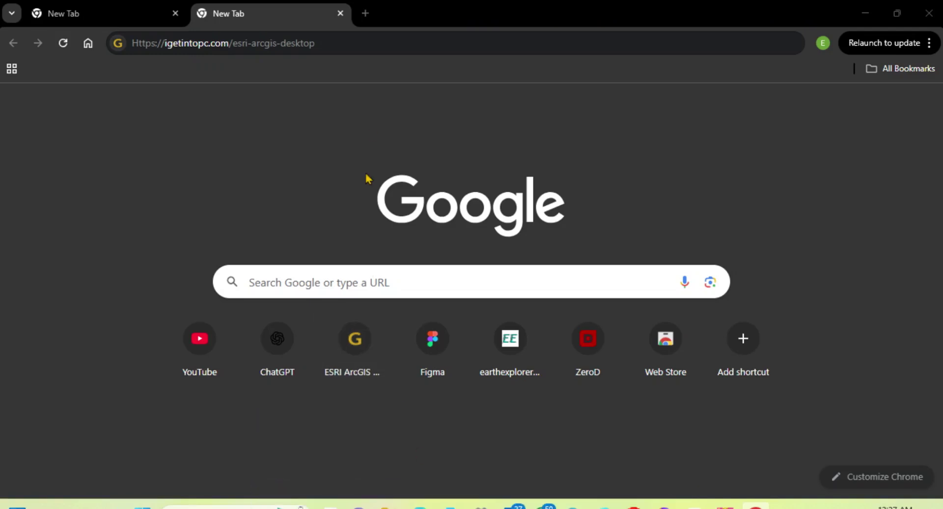
Select the igetintopc.com/esri-arcgis-desktop address in the address bar for reuse.
key("ctrl+l")
Paste and load the copied igetintopc address in a new browser tab.
left_click(365, 13)
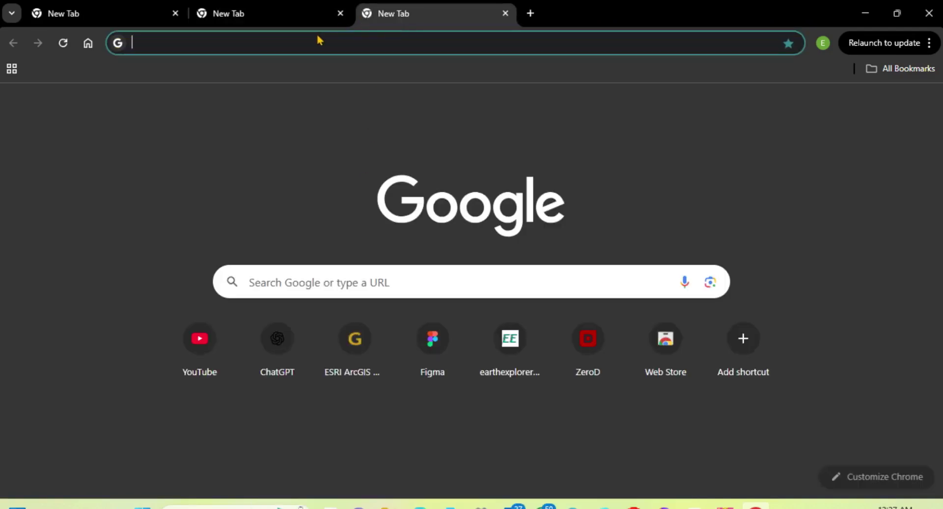
left_click(264, 42)
right_click(263, 42)
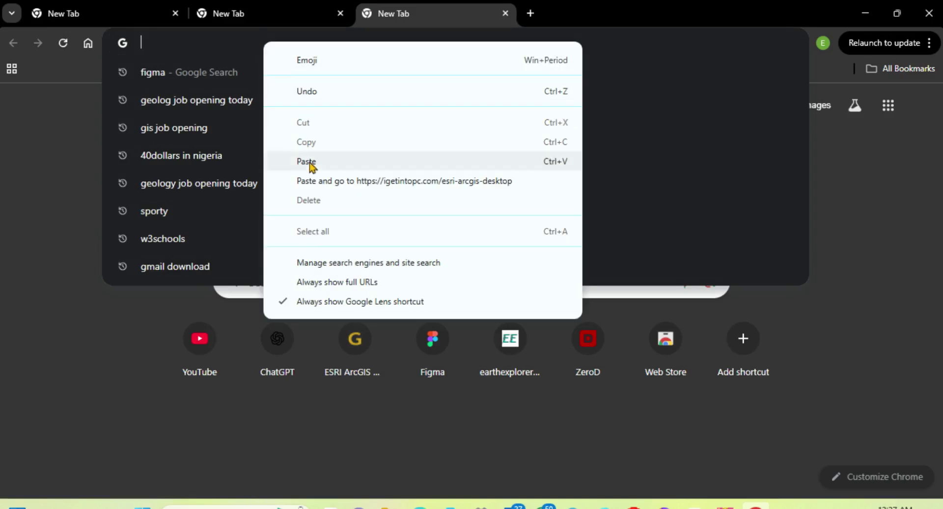
left_click(316, 182)
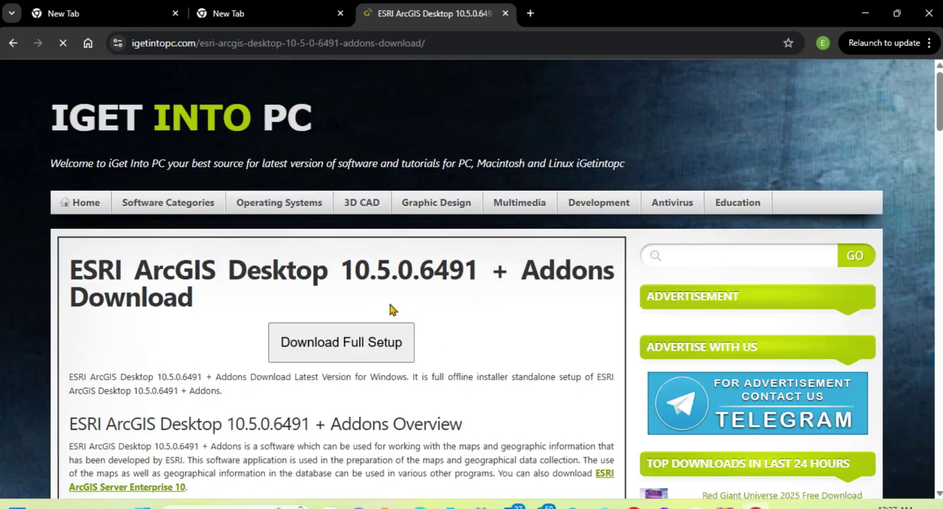
Scroll down to Related Posts and open the ArcGIS Desktop 10.8 download post.
scroll(435, 268, "down", 15)
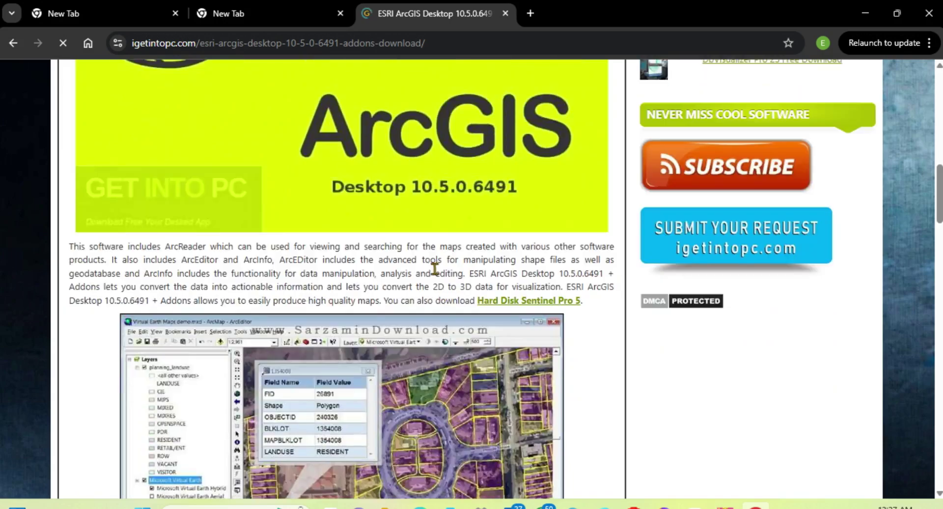
scroll(435, 269, "down", 5)
scroll(434, 276, "down", 14)
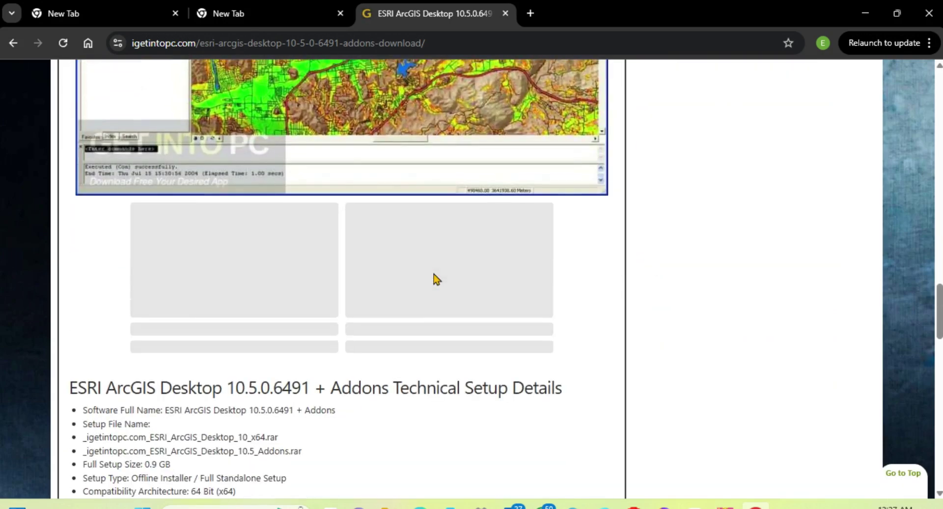
scroll(434, 276, "down", 10)
scroll(435, 275, "down", 8)
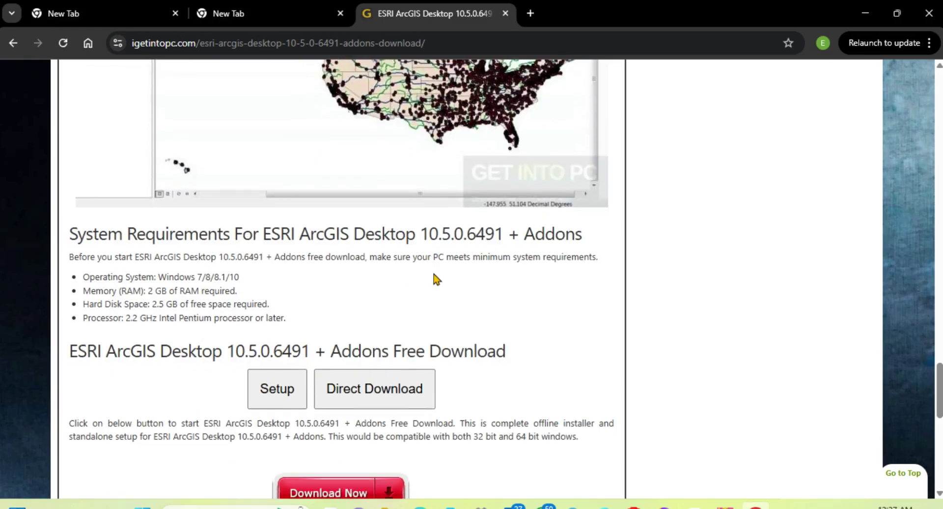
scroll(434, 280, "down", 3)
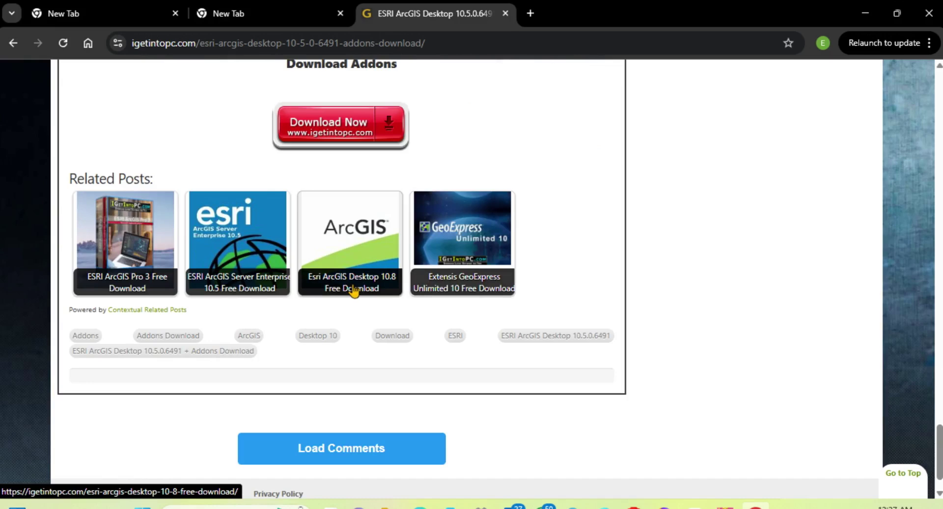
left_click(348, 271)
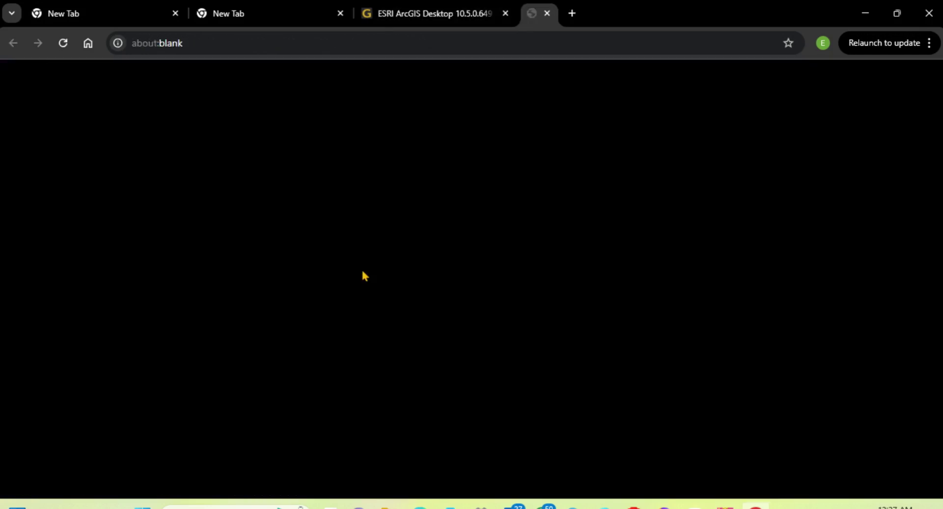
Close Chrome, open Downloads, and select the ArcGIS_Desktop_10.8 and Activation10.8 zip archives.
left_click(929, 15)
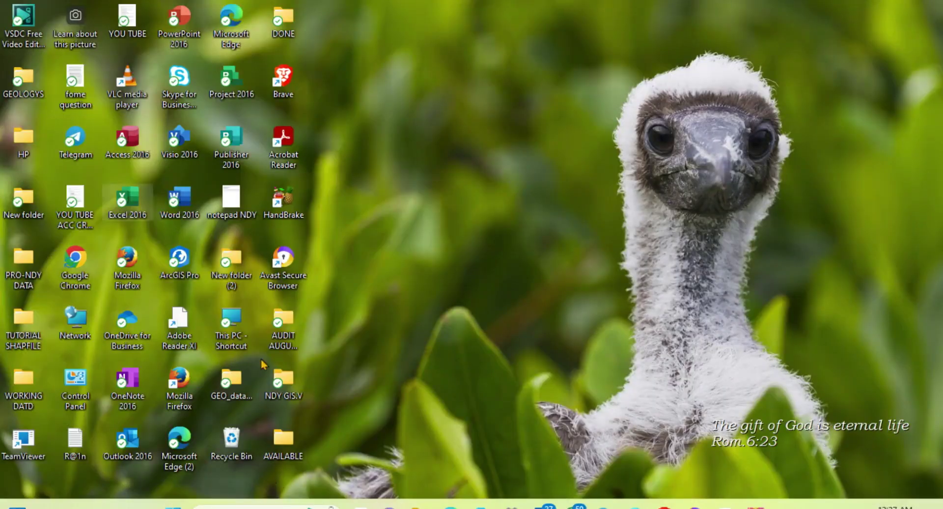
double_click(231, 320)
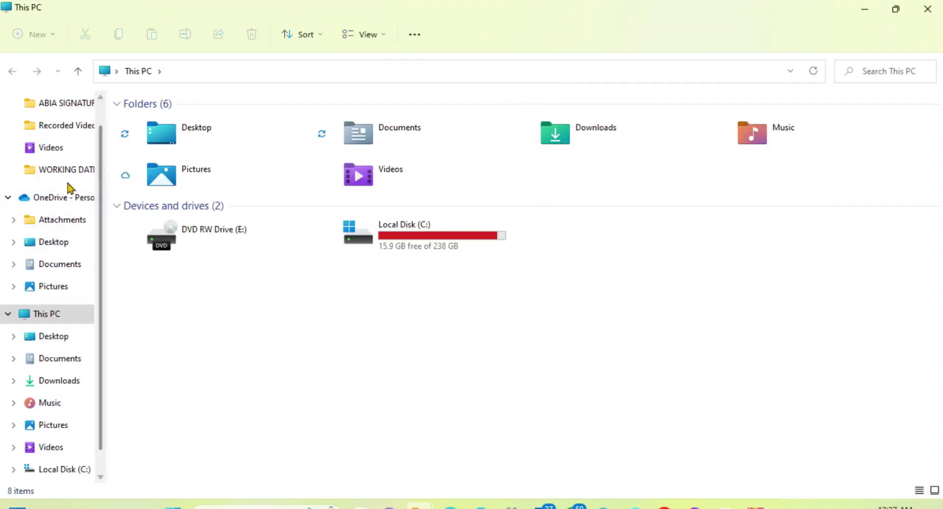
left_click(55, 385)
scroll(168, 339, "down", 10)
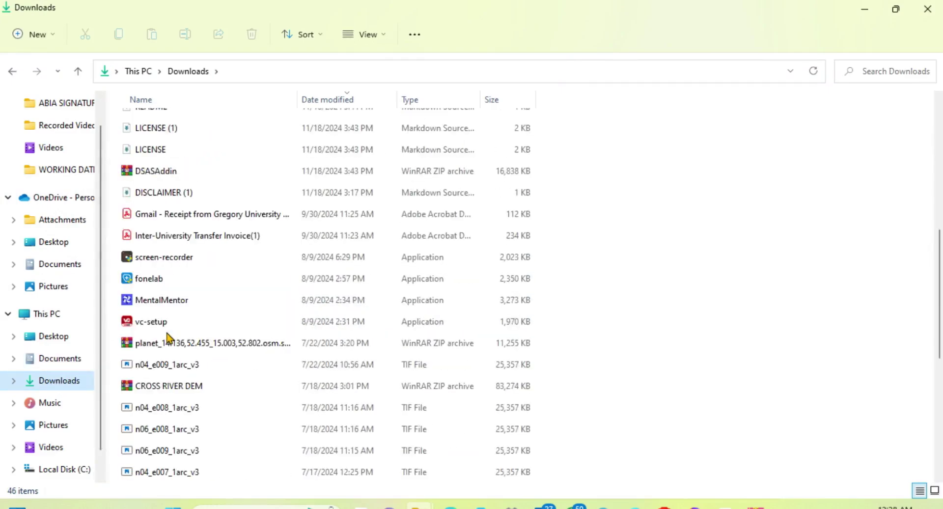
scroll(175, 375, "down", 3)
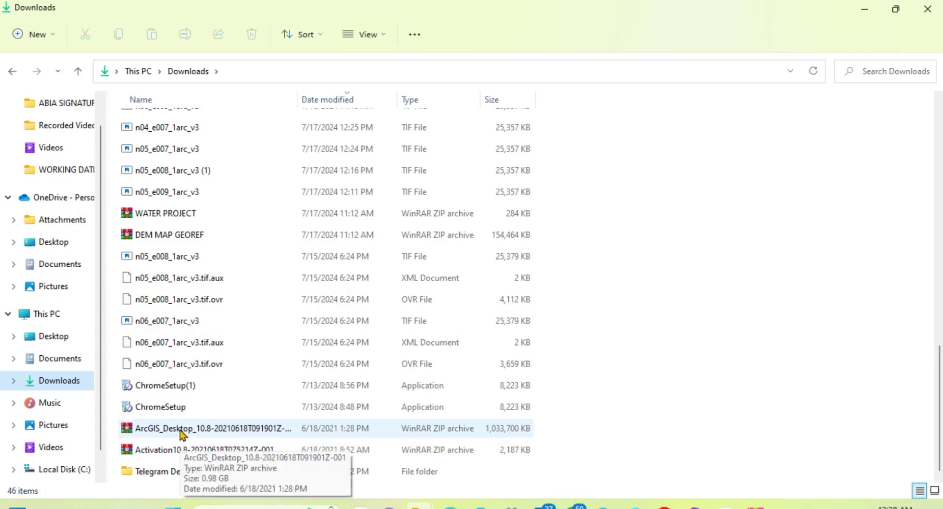
left_click(183, 433)
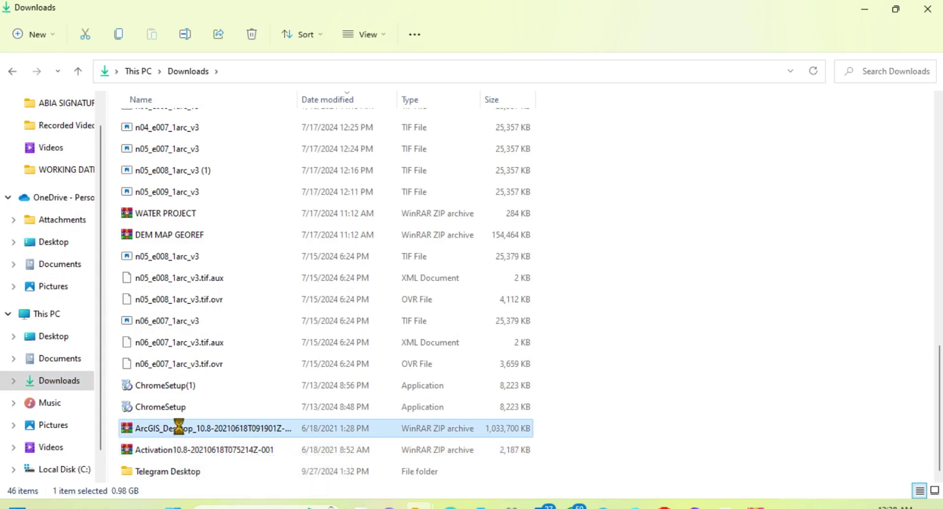
left_click(183, 449, "ctrl")
Start Extract All on both archives and browse to Documents\NEW ARCGIS 10.8.
right_click(192, 434)
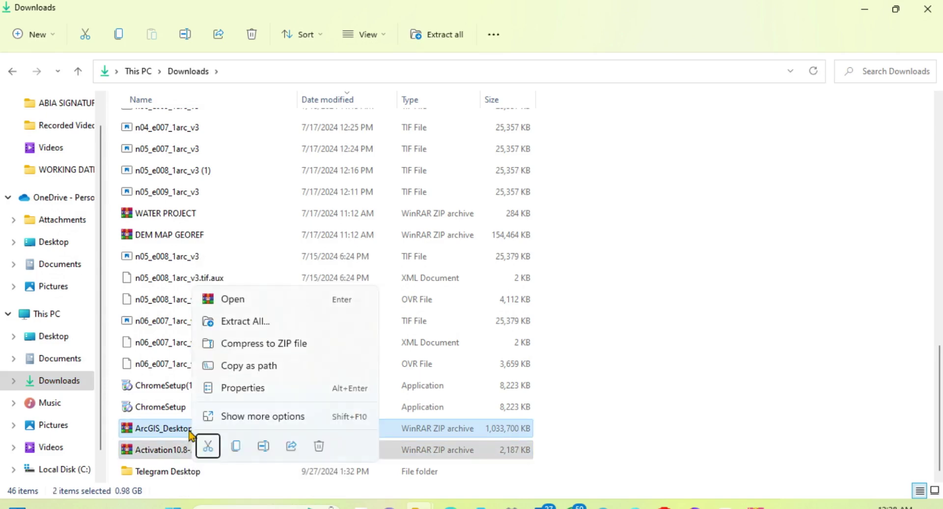
left_click(256, 322)
left_click(622, 197)
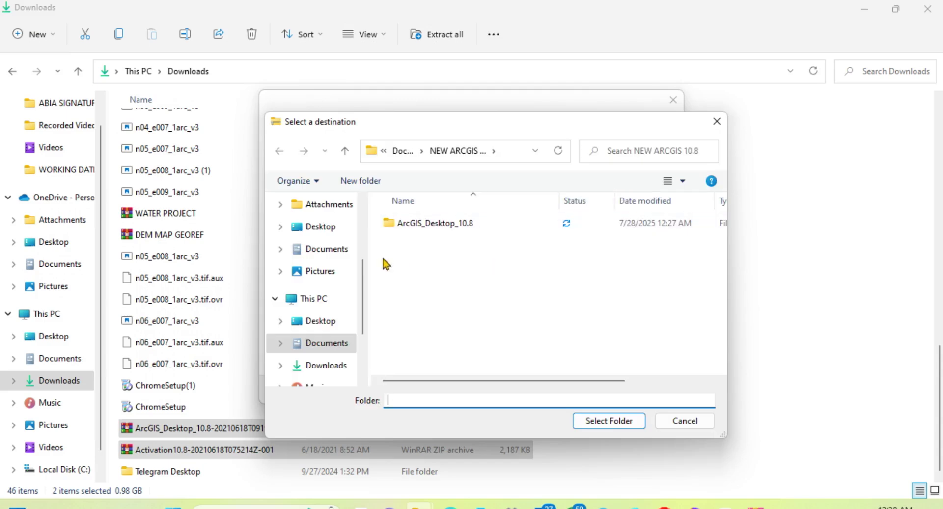
scroll(365, 273, "up", 1)
left_click_drag(366, 273, 364, 311)
left_click(318, 278)
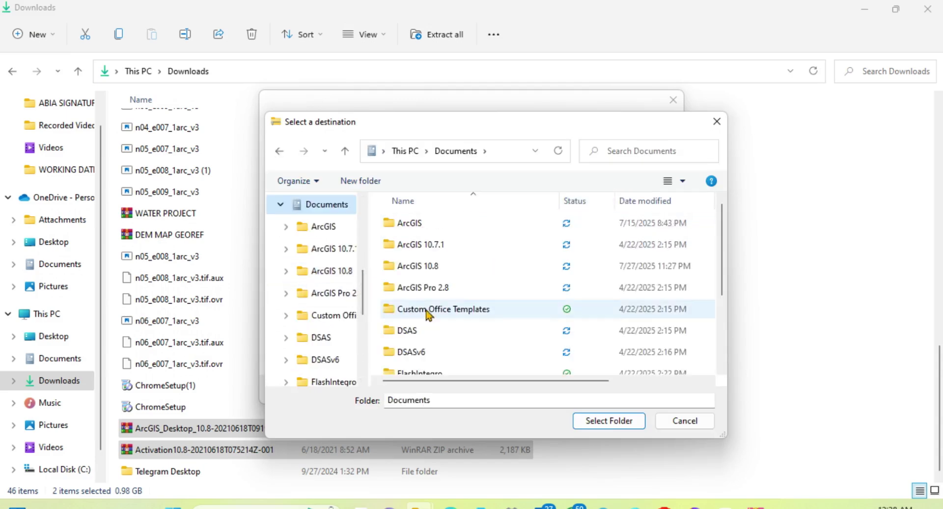
scroll(388, 270, "down", 2)
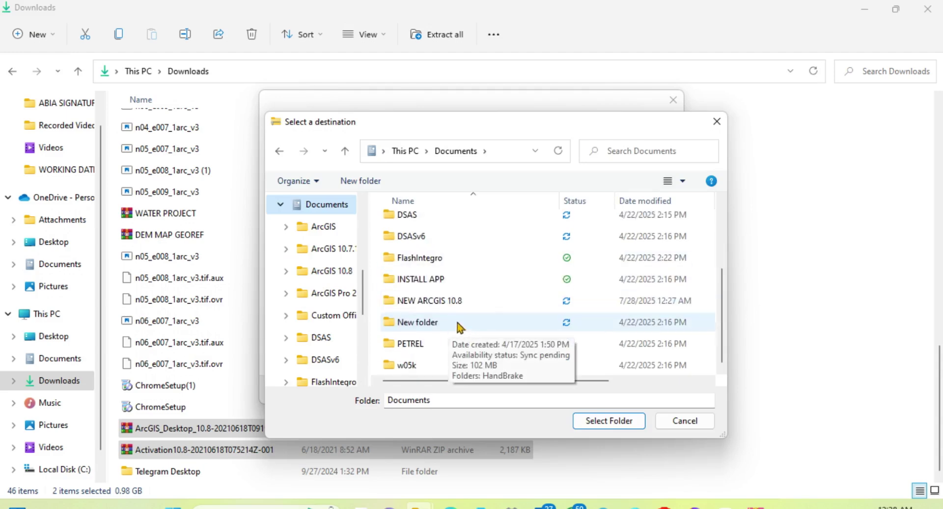
double_click(390, 302)
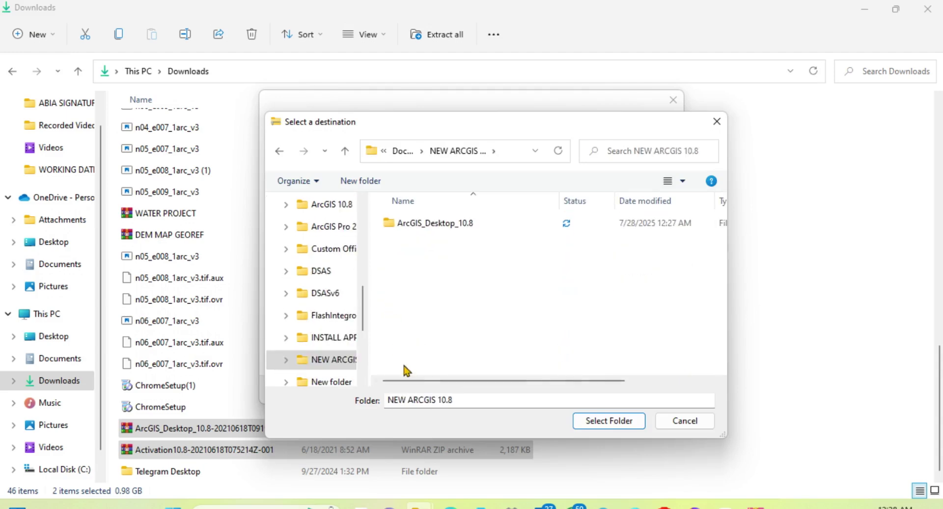
Create a FINAL ARCGIS 10.8 folder there and extract both archives into it.
left_click(364, 181)
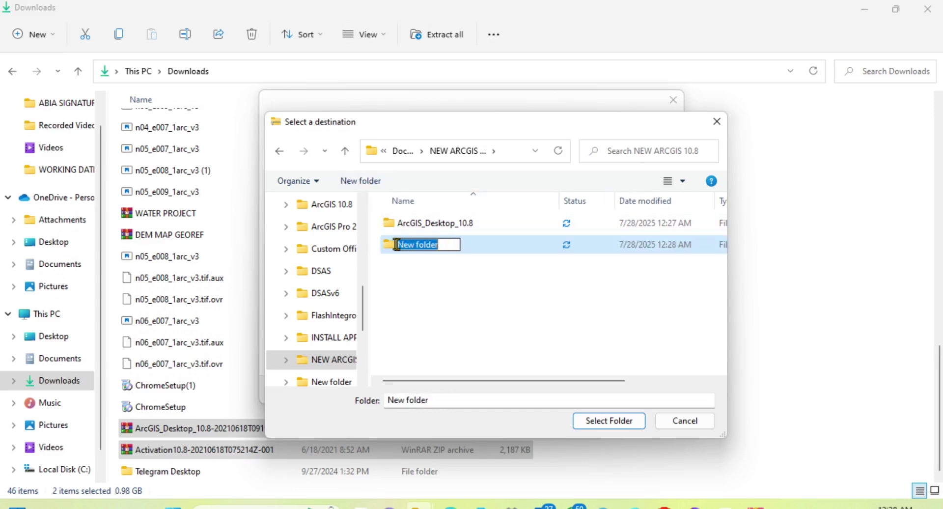
key("BackSpace")
type("FI")
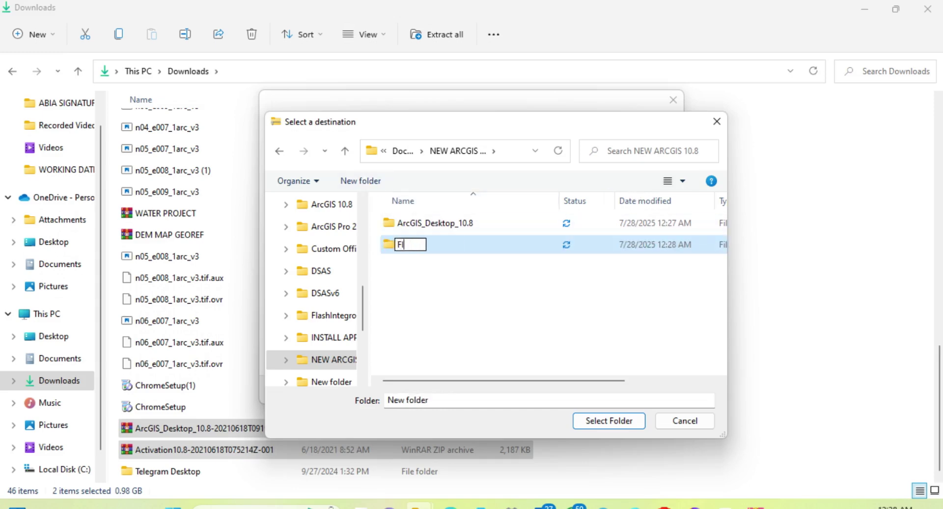
type("NAL")
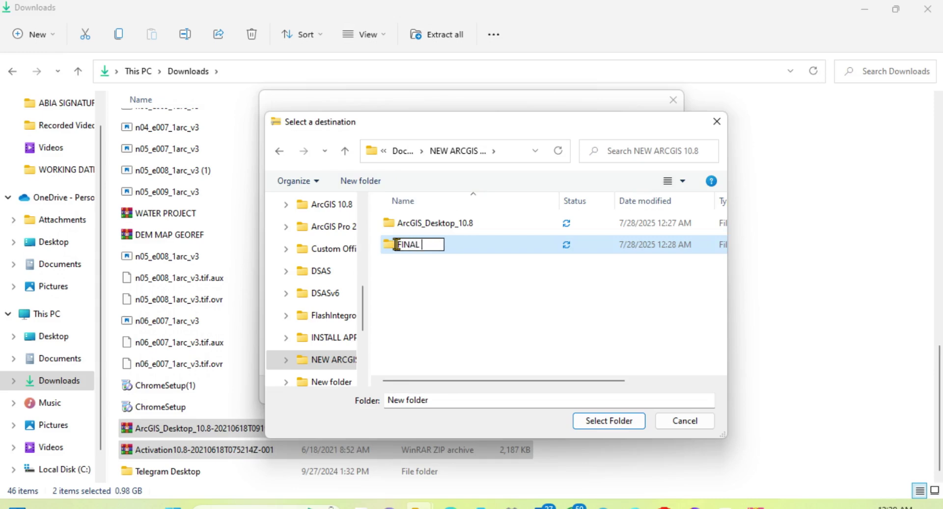
type(" AC")
key("BackSpace")
type("RCGIS")
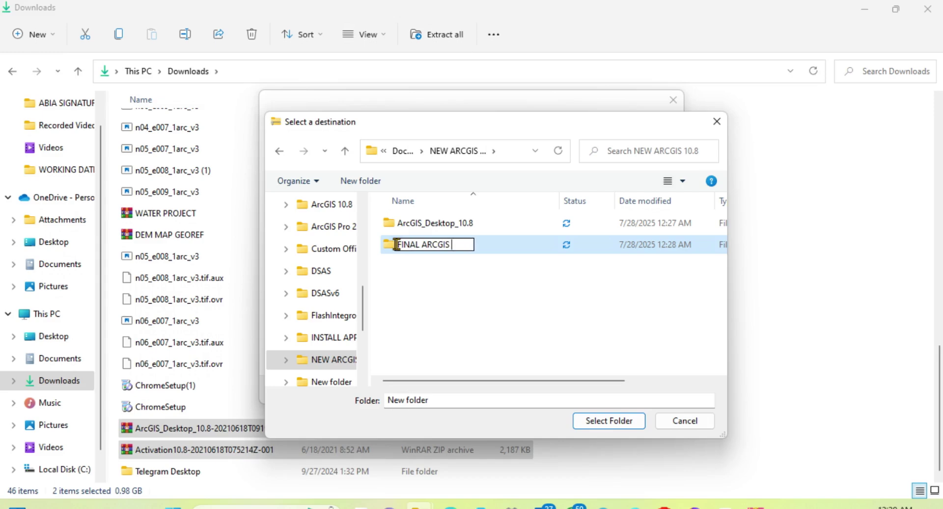
type(" 10.8")
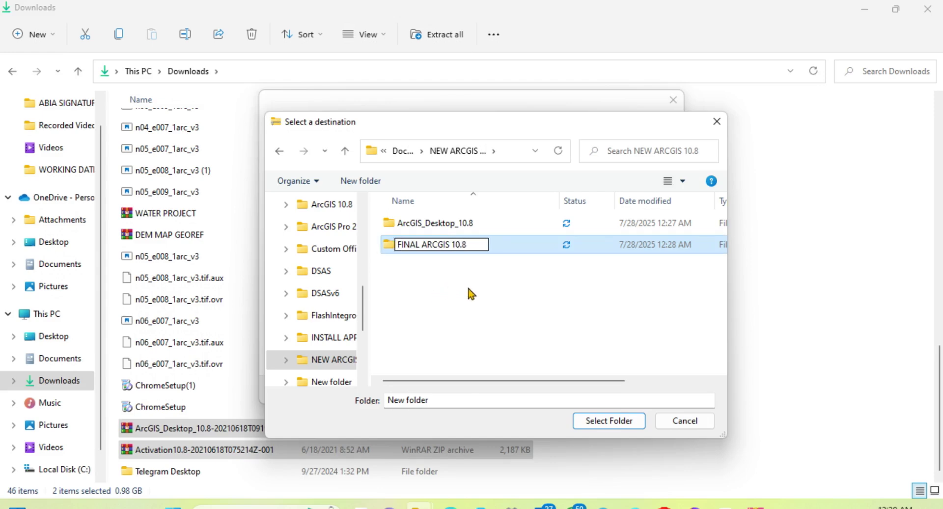
left_click(494, 239)
double_click(470, 244)
left_click(608, 422)
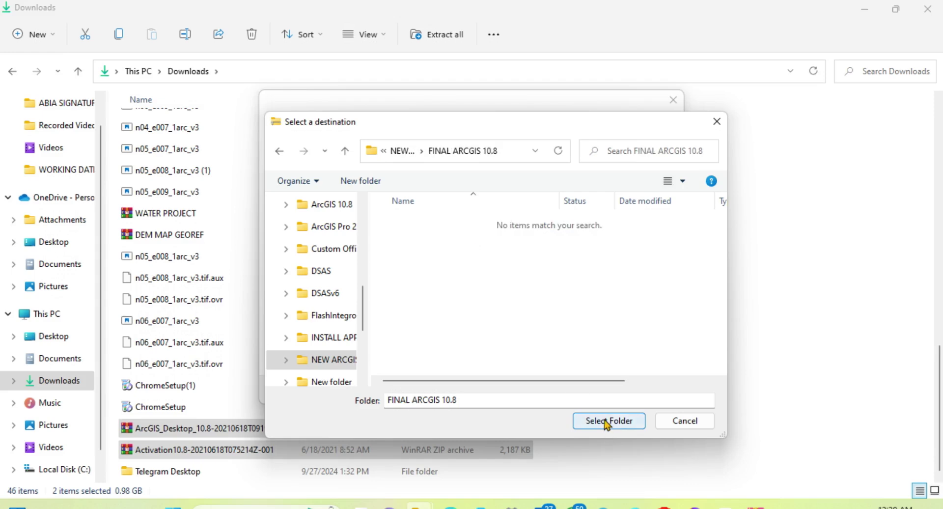
left_click(599, 391)
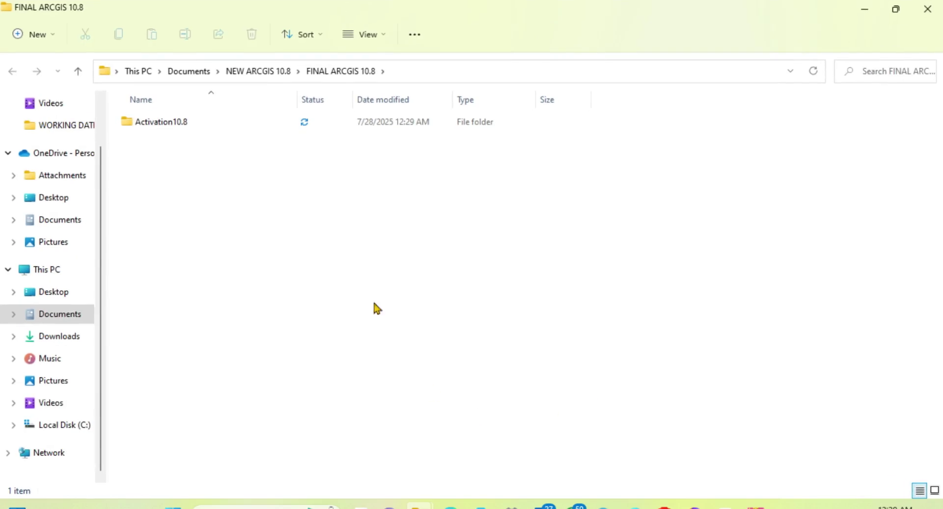
View AfCore.dll inside the Activation10.8\Crack folder.
double_click(163, 126)
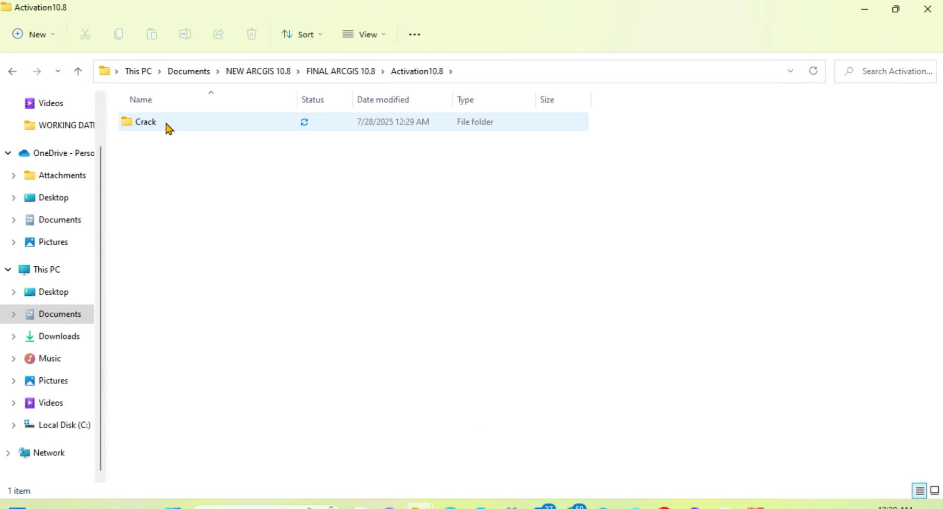
double_click(163, 125)
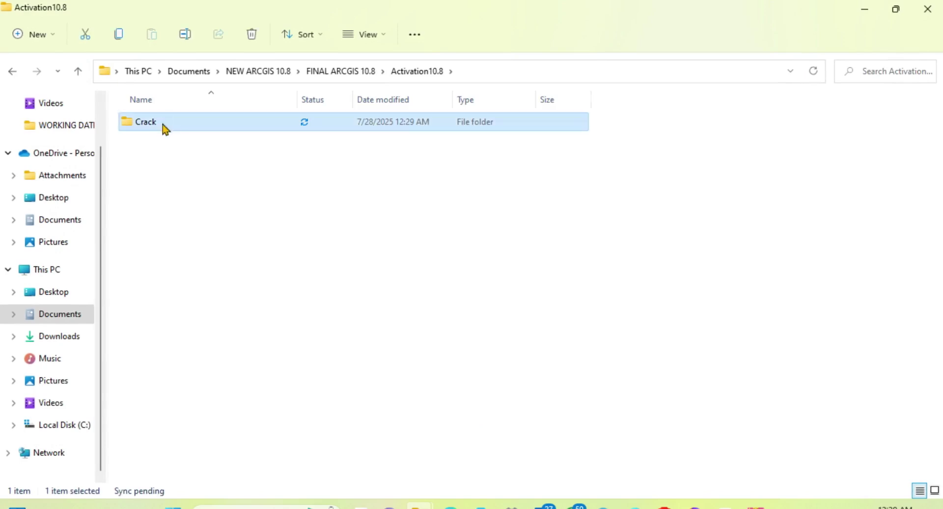
left_click(14, 72)
left_click(13, 72)
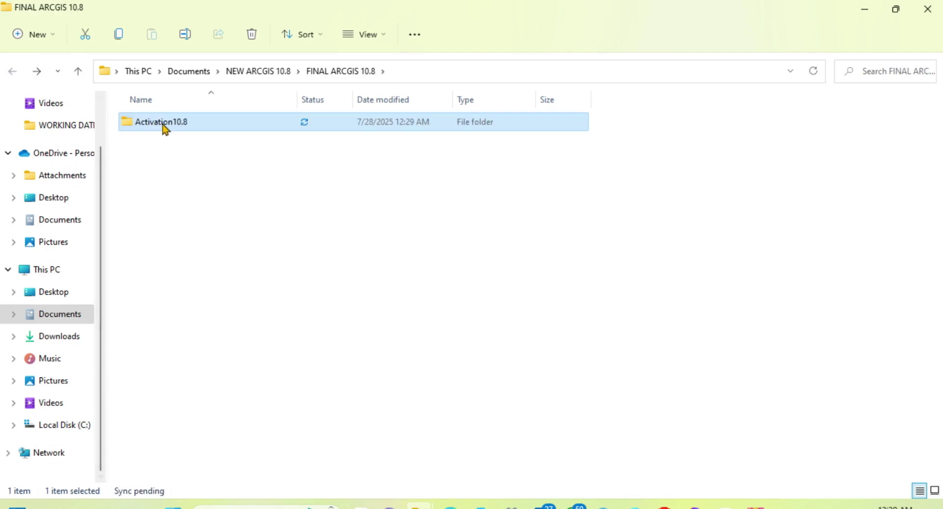
Go to the ArcGIS_Desktop_10.8 folder and launch the ArcGIS_Desktop_108_172737 installer package.
left_click(77, 71)
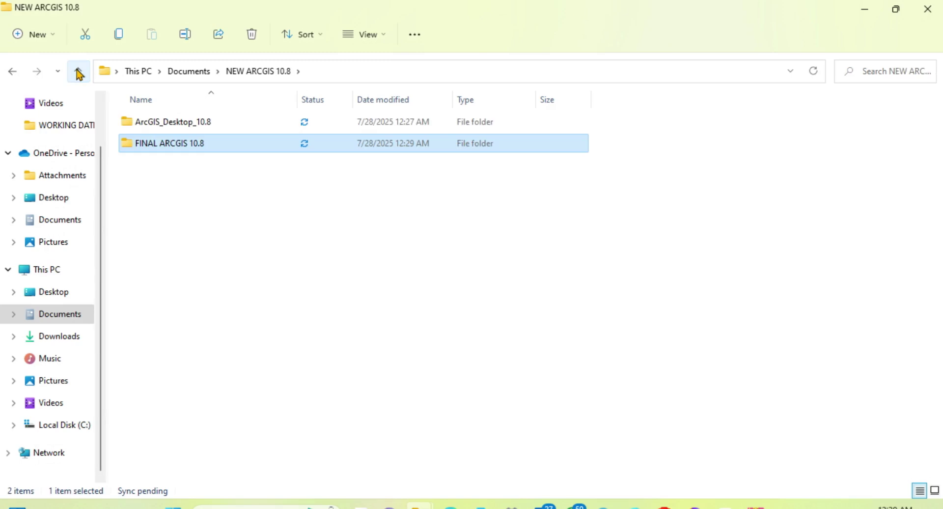
double_click(192, 143)
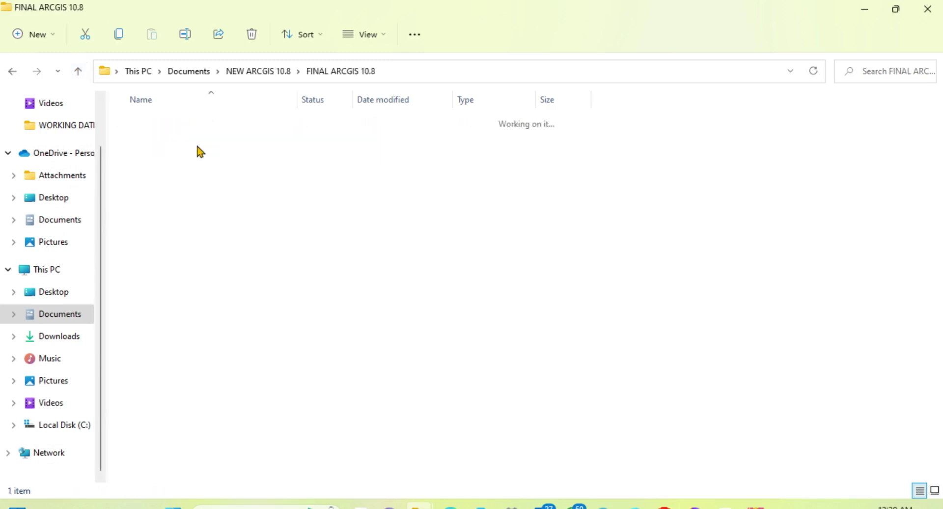
double_click(192, 127)
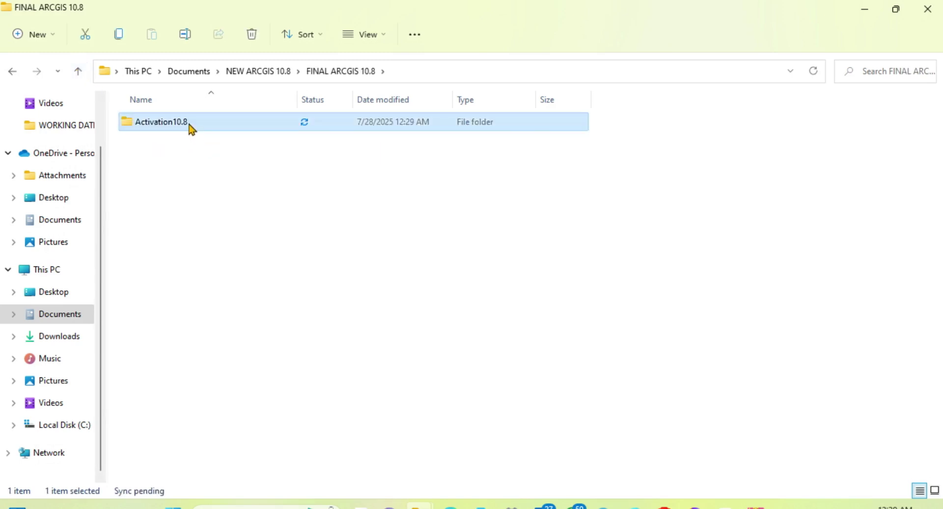
left_click(79, 74)
left_click(80, 77)
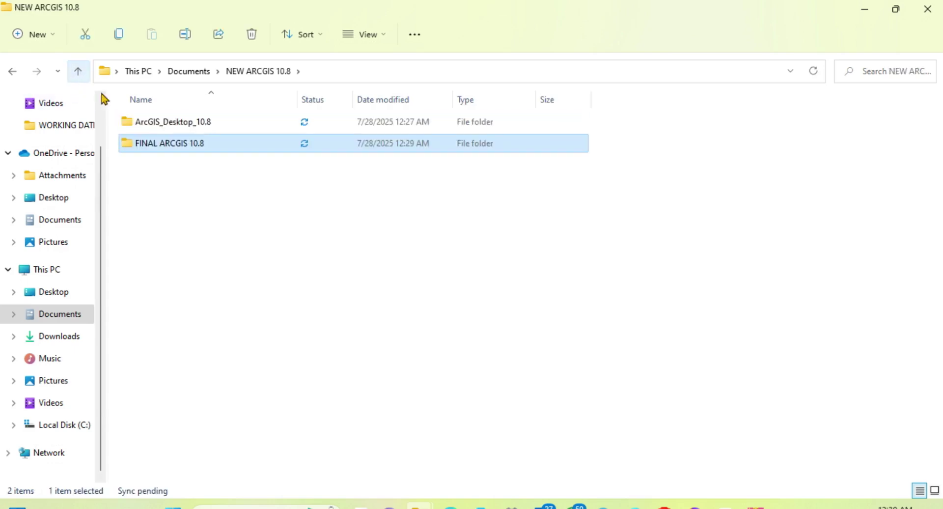
double_click(178, 123)
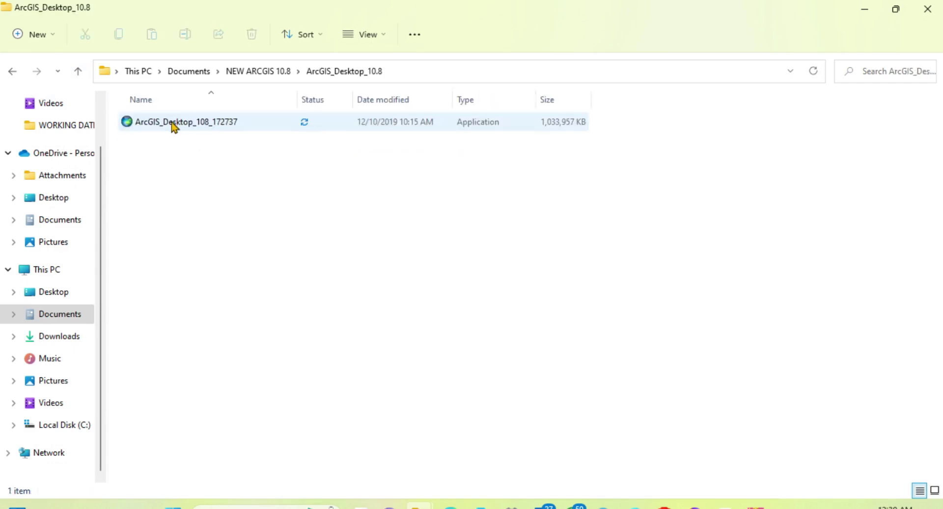
double_click(177, 126)
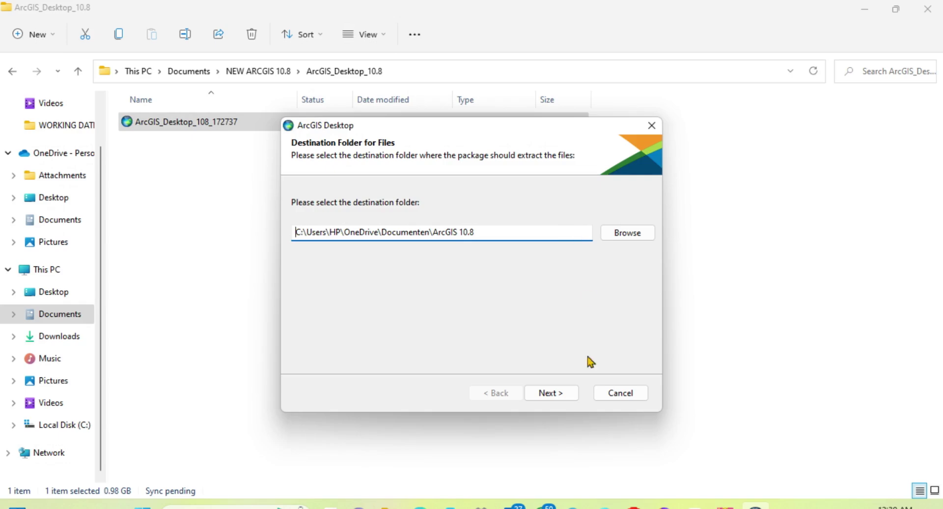
left_click(556, 396)
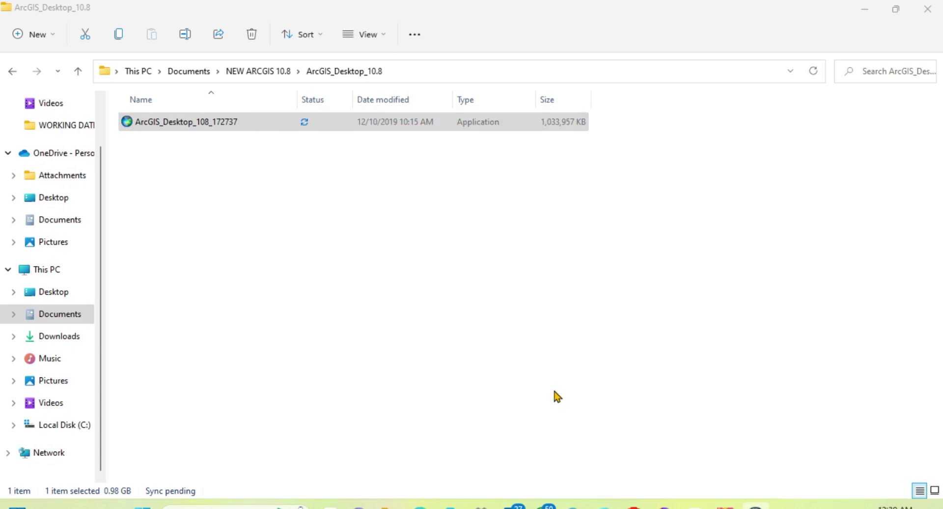
left_click(582, 395)
left_click(559, 301)
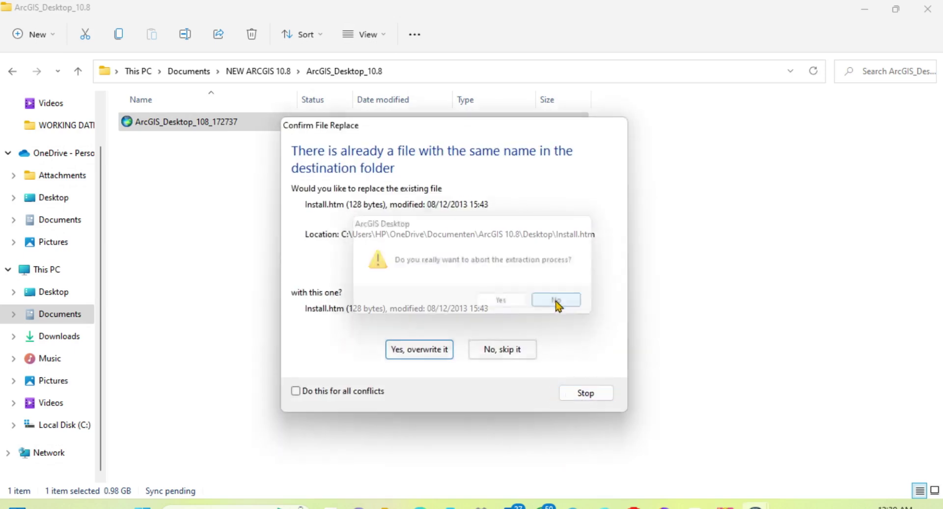
left_click(584, 393)
left_click(501, 301)
left_click(249, 122)
double_click(283, 127)
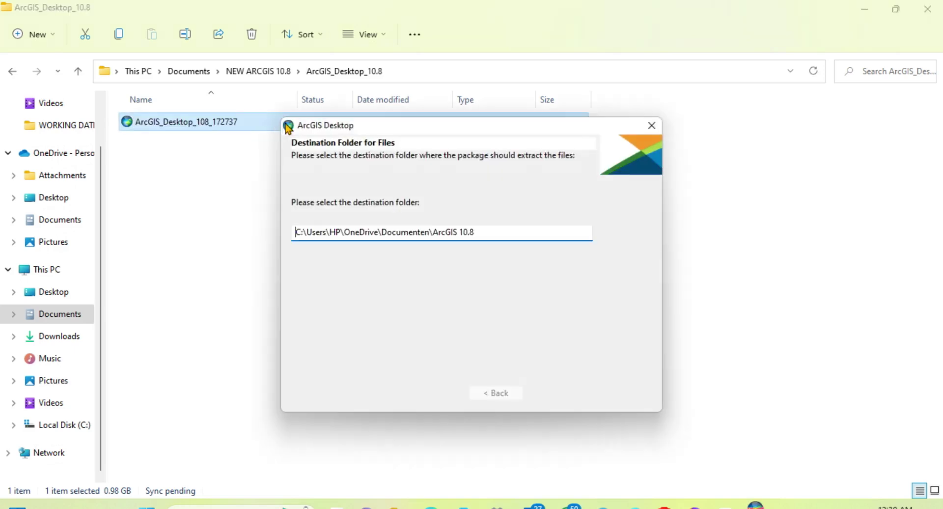
left_click(612, 232)
mouse_move(565, 242)
left_mouse_down()
mouse_move(564, 257)
mouse_move(562, 249)
left_mouse_up()
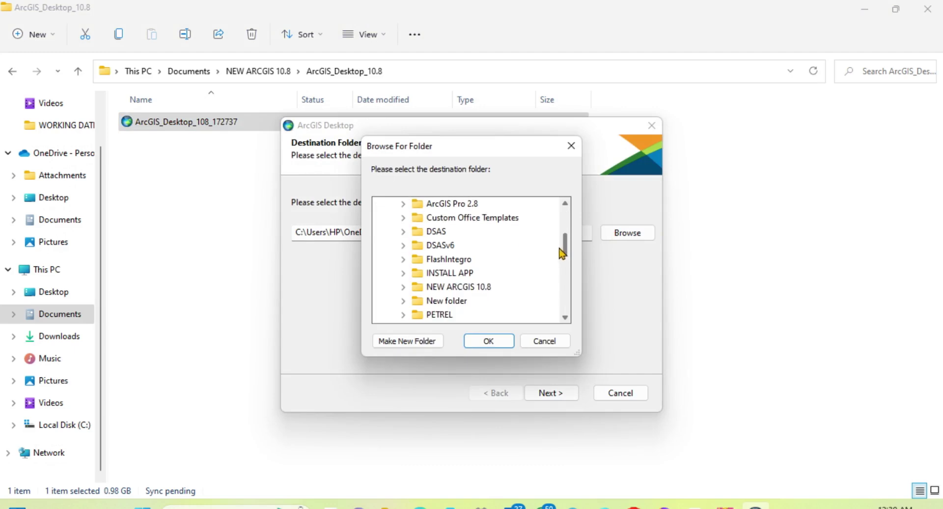
left_click(402, 287)
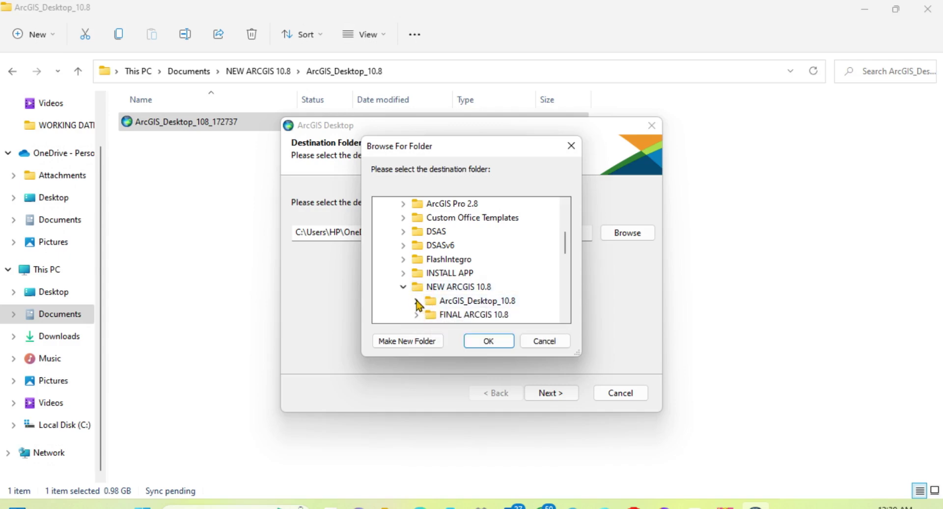
left_click(416, 314)
left_click(488, 340)
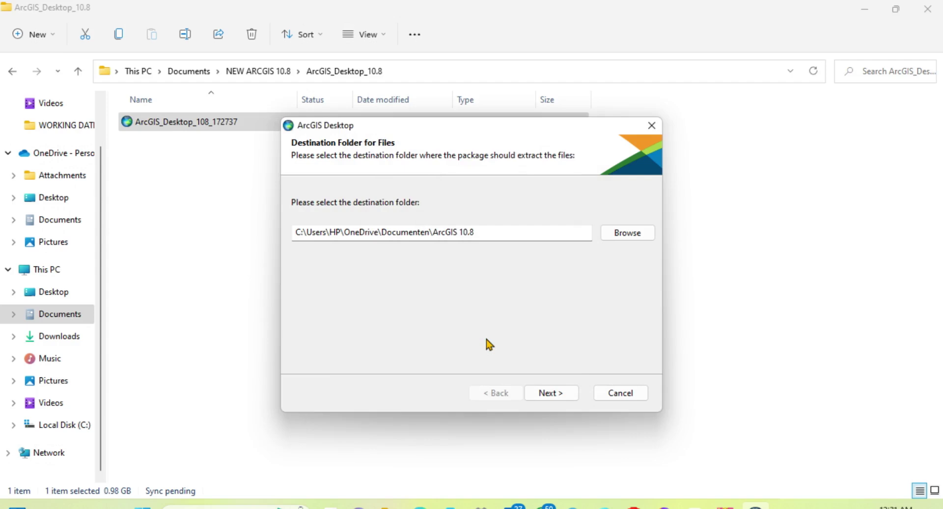
left_click(547, 394)
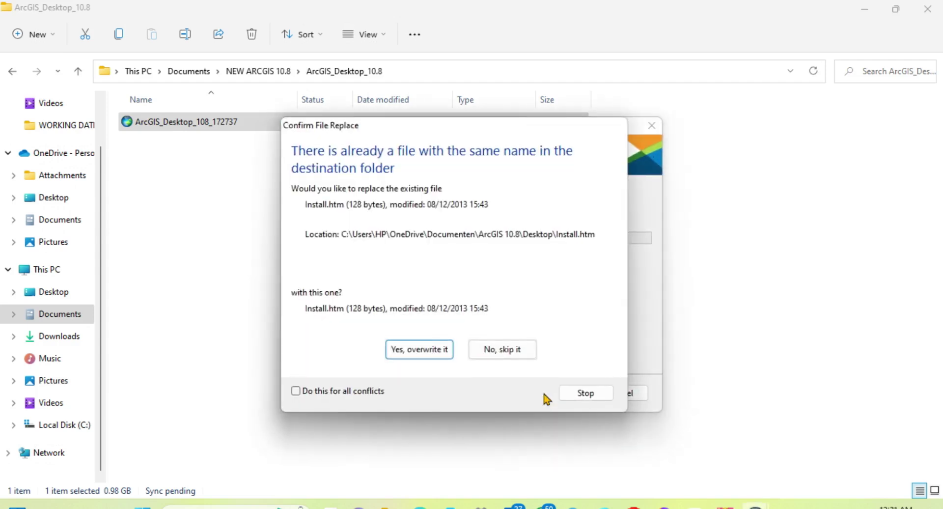
left_click(587, 394)
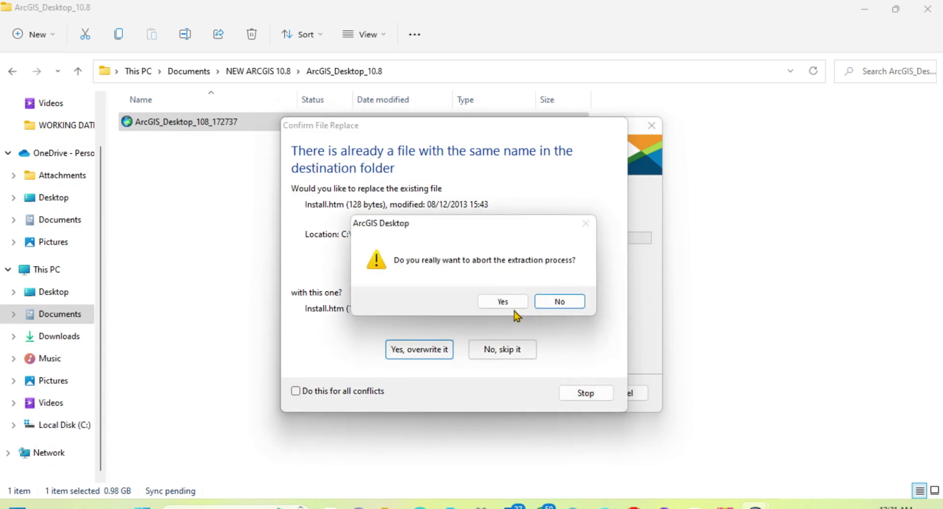
left_click(503, 301)
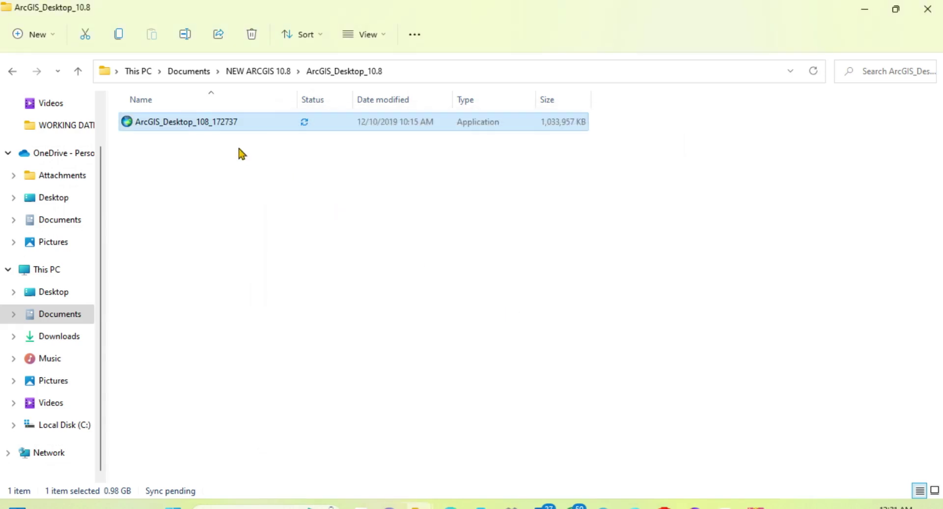
double_click(220, 127)
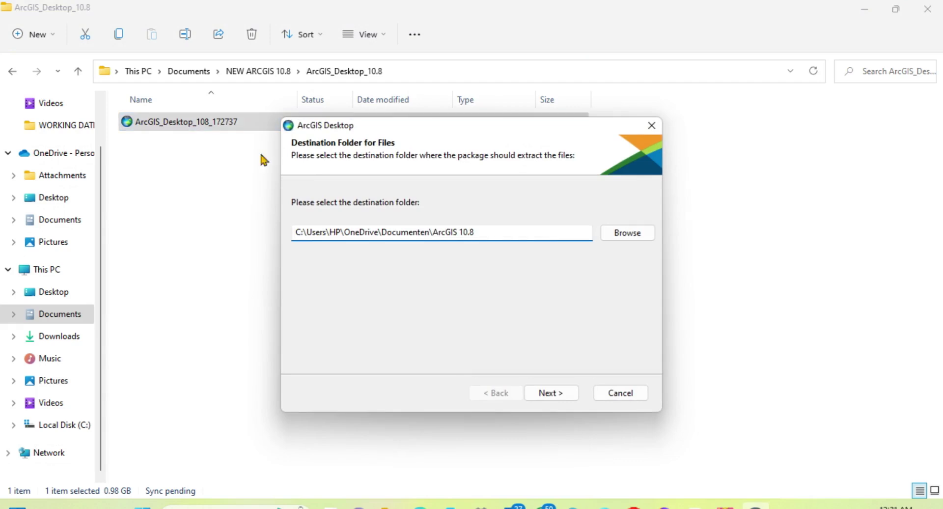
Browse for a destination, expand Local Disk (C:), and create a new folder named ARCGIS.
left_click(620, 233)
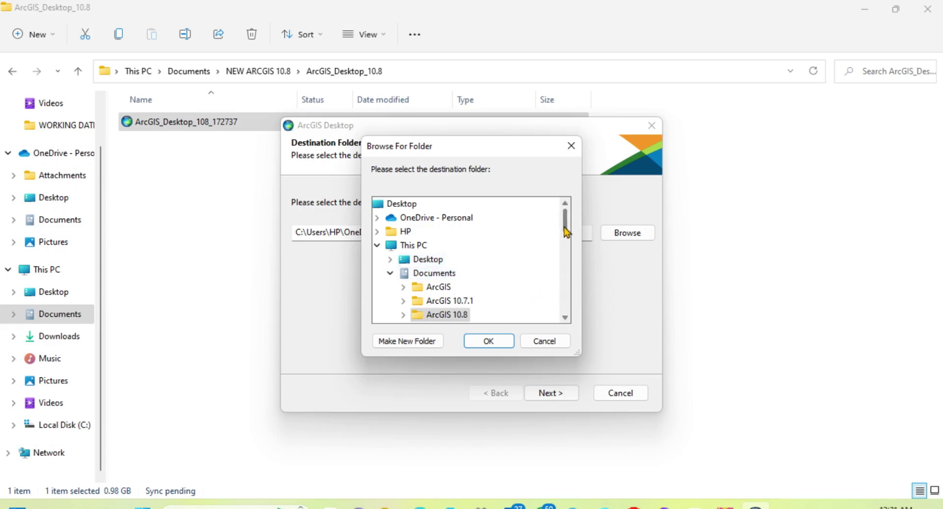
left_click_drag(565, 230, 560, 280)
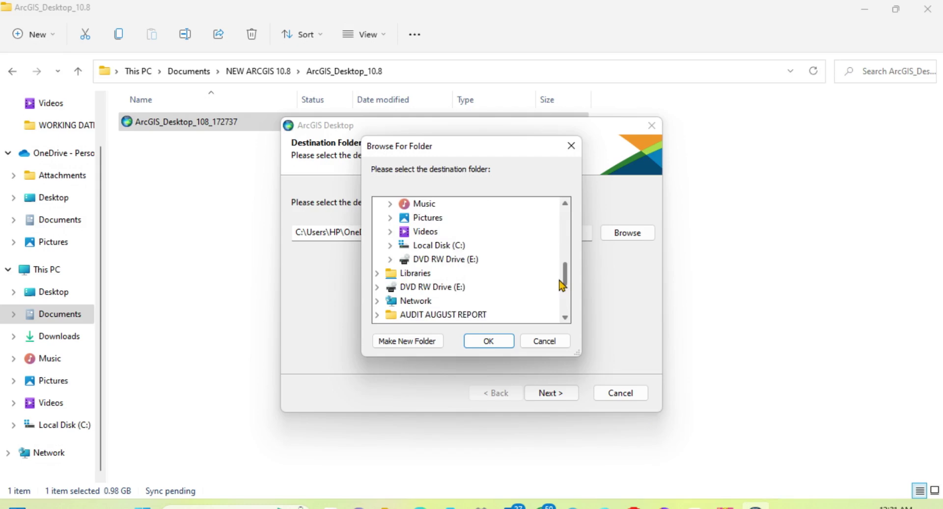
double_click(418, 248)
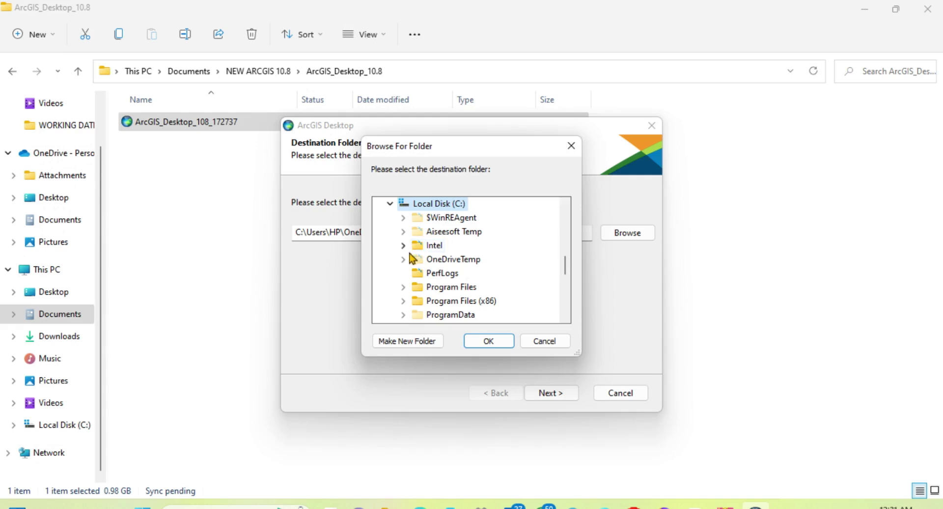
mouse_move(564, 267)
left_mouse_down()
mouse_move(563, 259)
mouse_move(565, 284)
left_mouse_up()
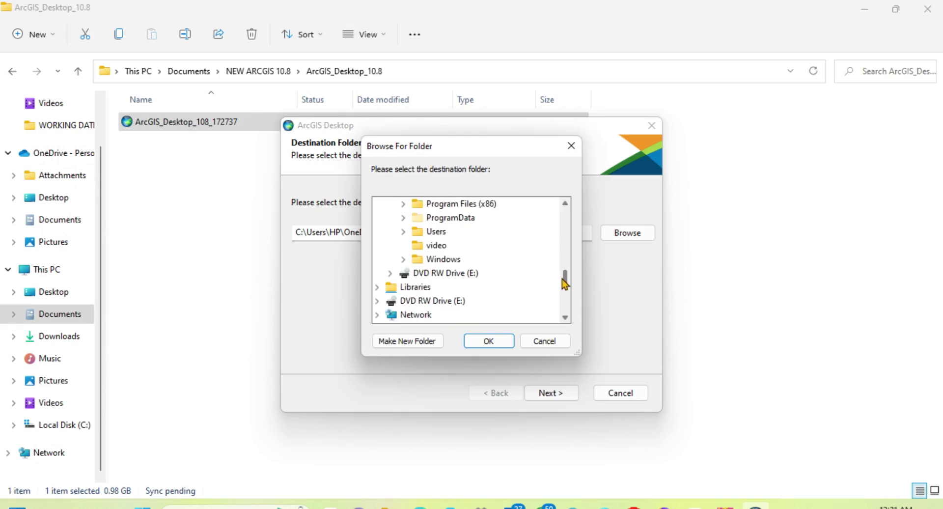
left_click(411, 344)
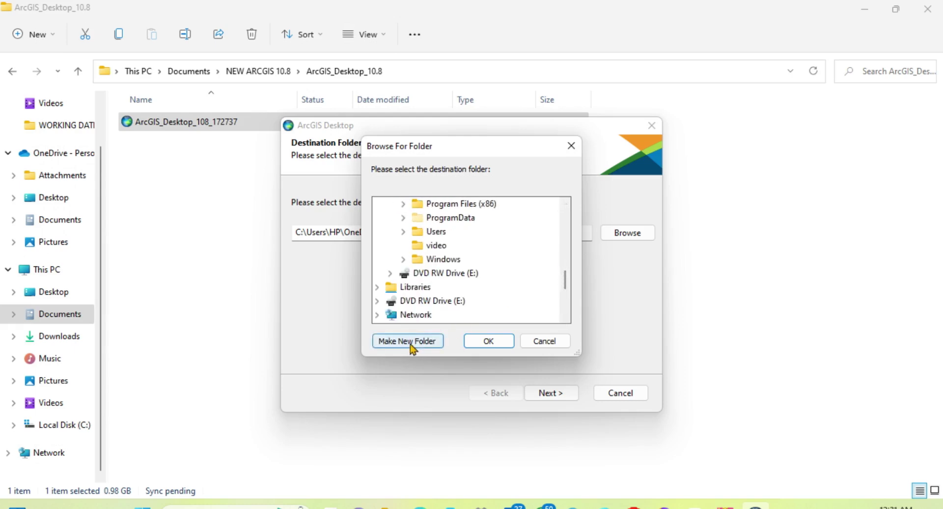
left_click(408, 344)
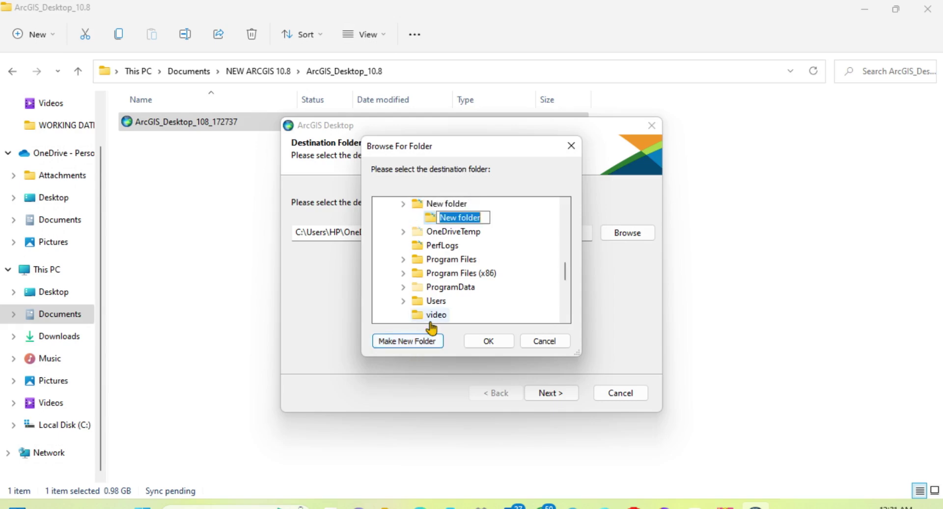
type("A")
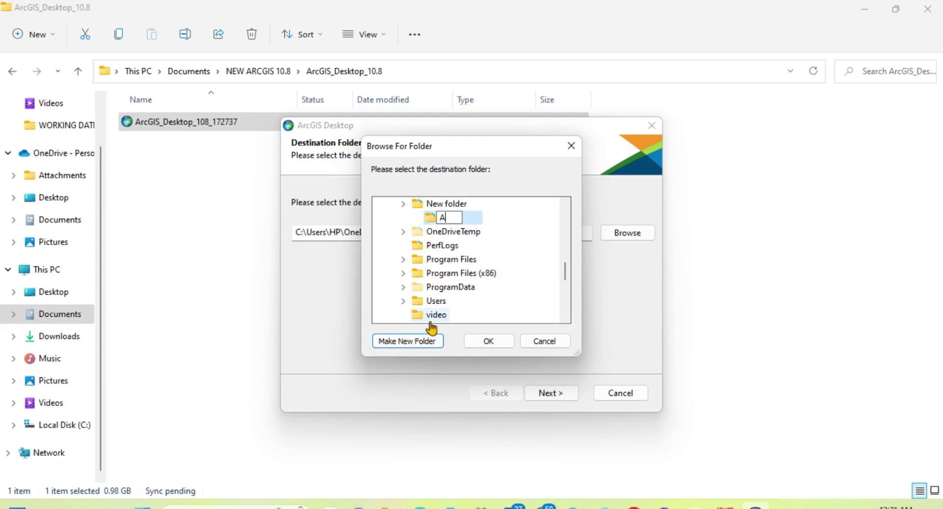
type("RCGIS10")
key("Return")
Rename New folder on C: to ARCGIS and extract into C:\ARCGIS.
left_click_drag(565, 312, 564, 254)
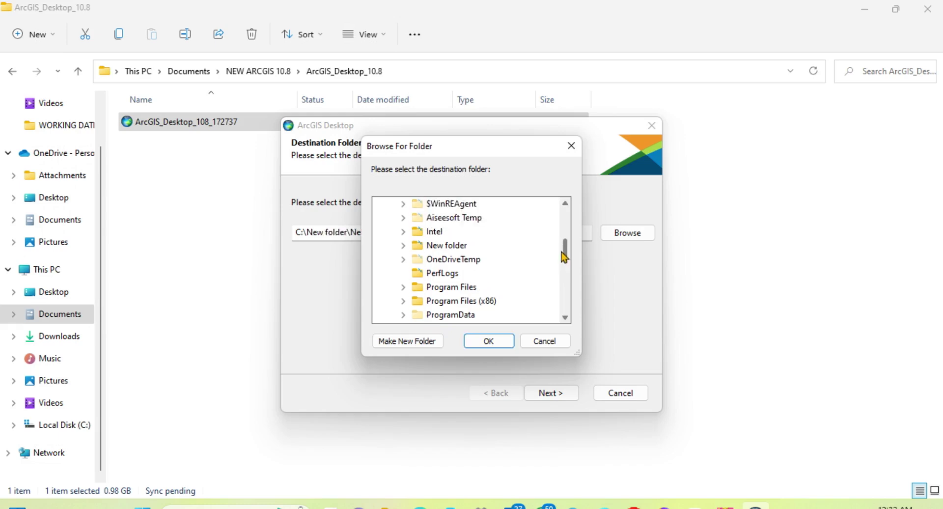
left_click(403, 245)
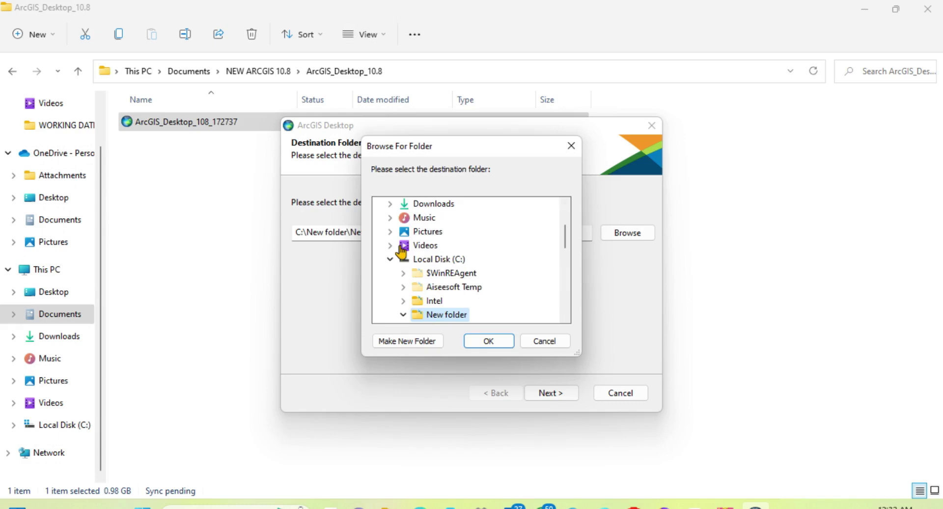
left_click_drag(565, 246, 567, 265)
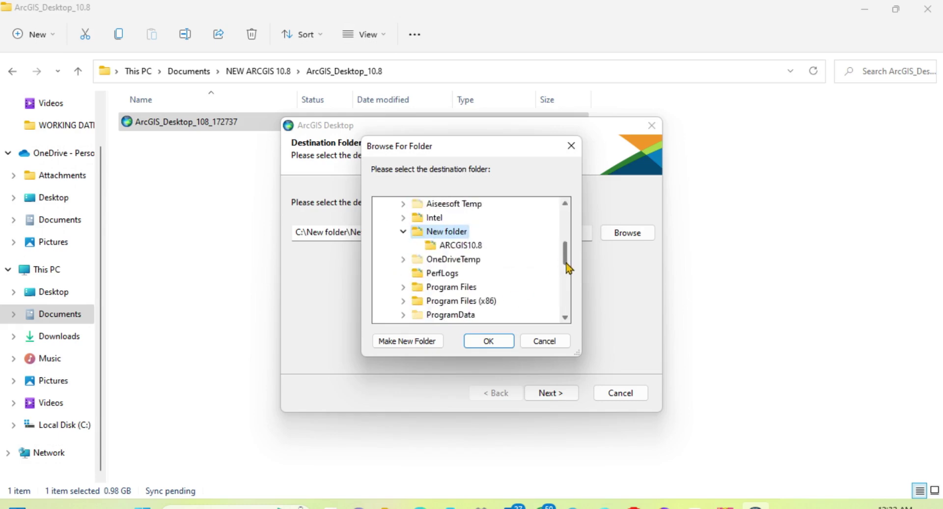
right_click(444, 238)
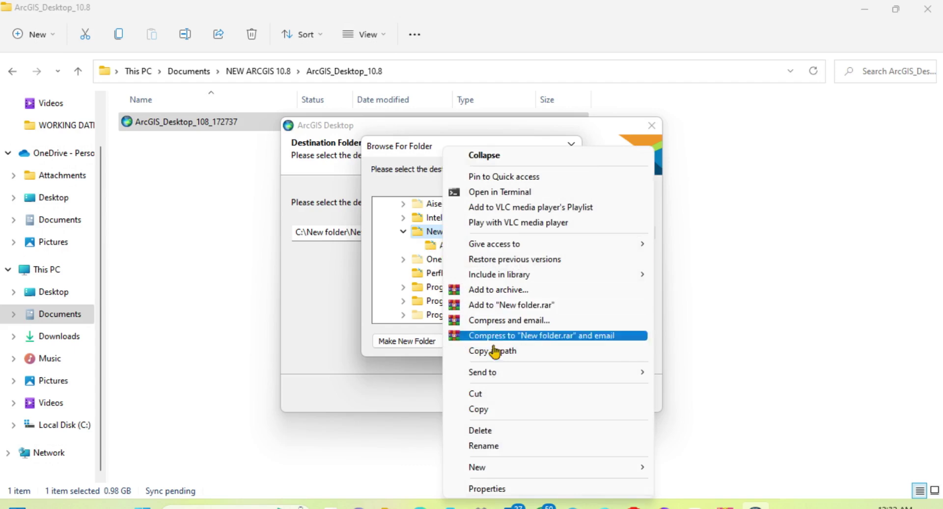
left_click(496, 447)
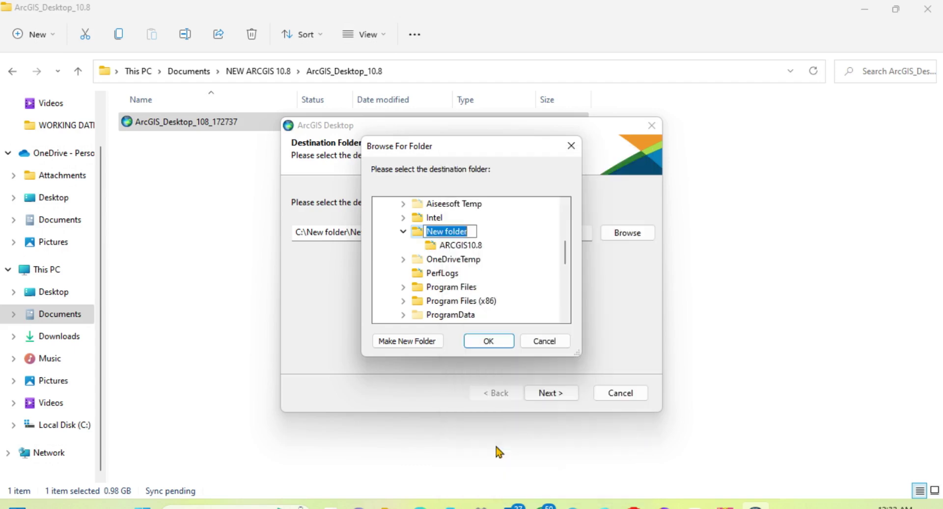
type("ARCGI")
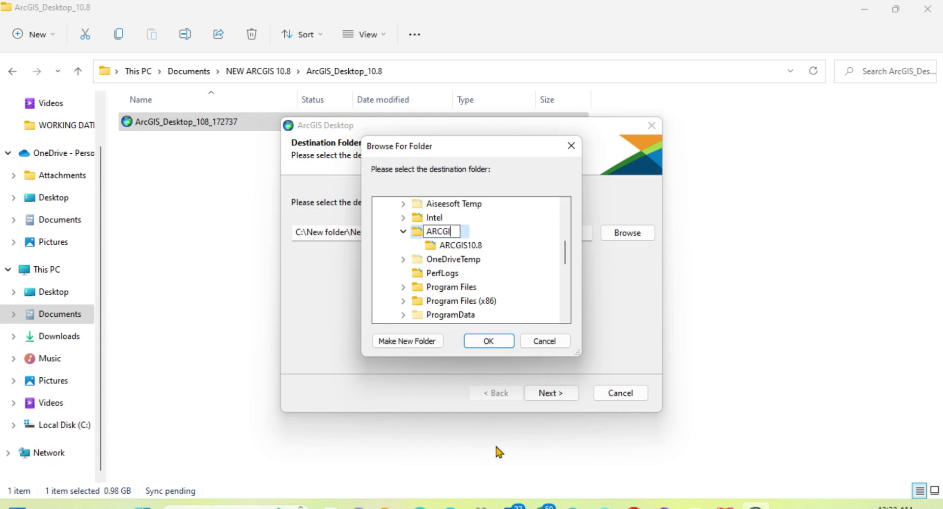
type("S")
left_click(489, 343)
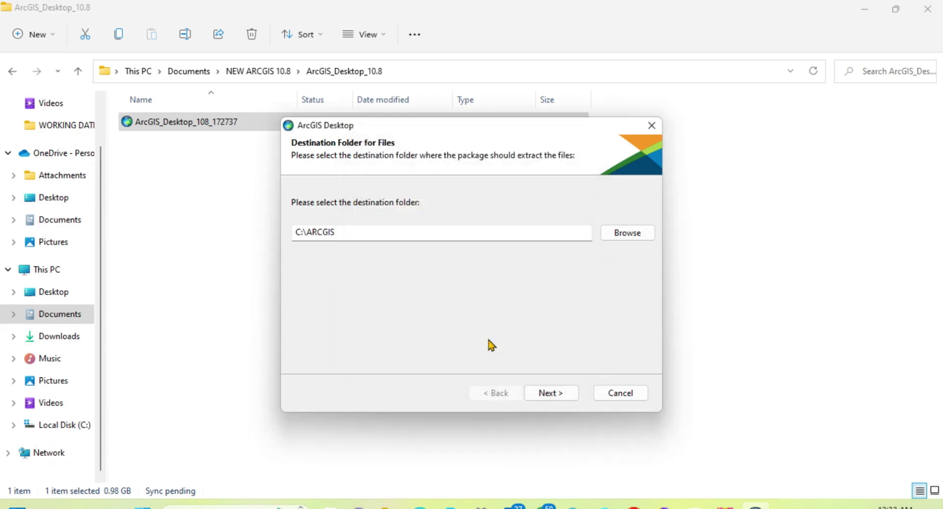
left_click(553, 396)
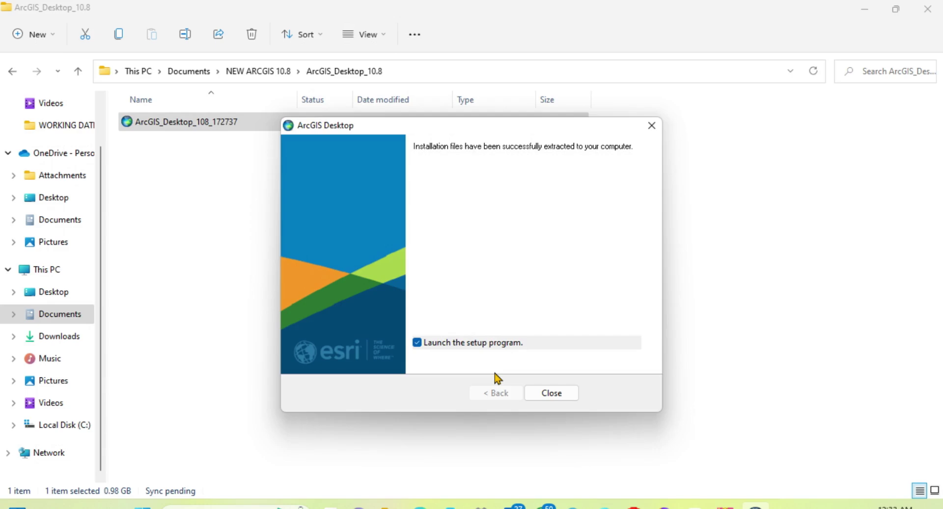
Close the finished extractor with 'Launch the setup program' left checked.
left_click(551, 394)
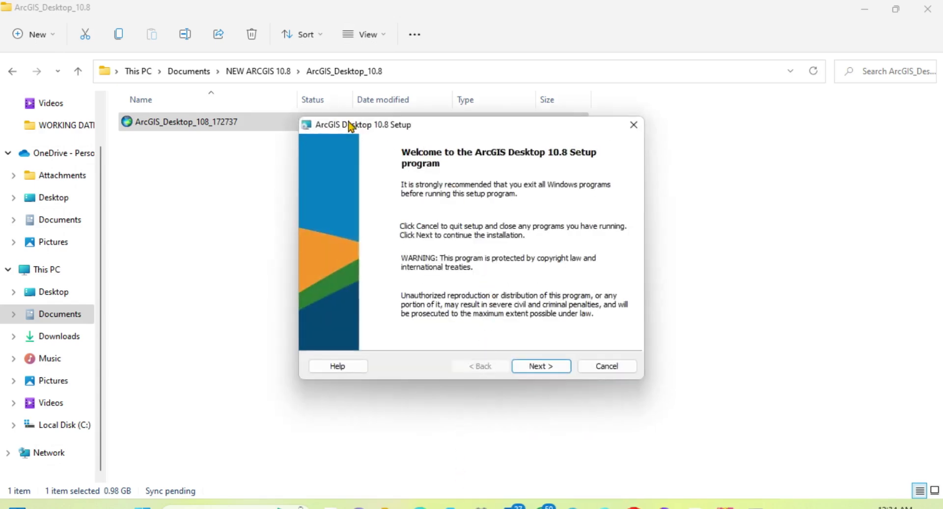
Accept the master agreement, keep Complete install with default install and Python folders, and install.
left_click(542, 368)
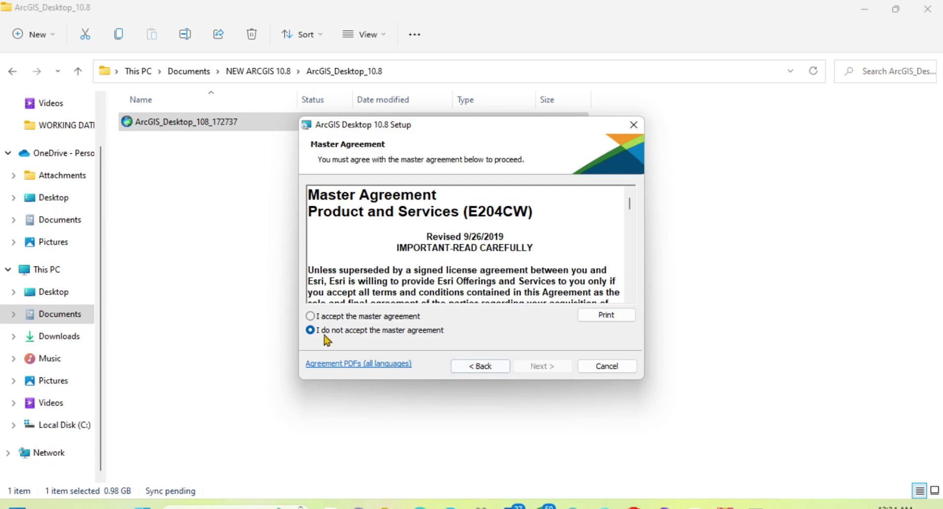
left_click(311, 317)
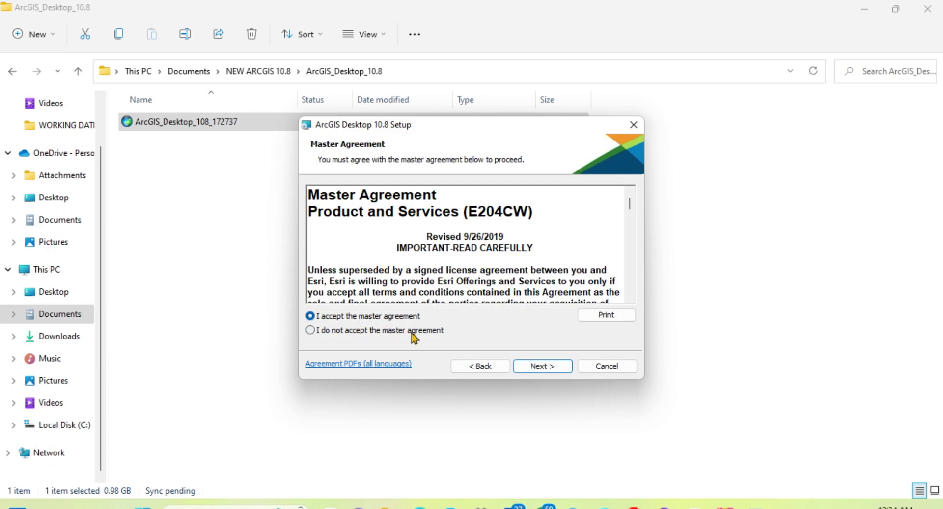
left_click(537, 370)
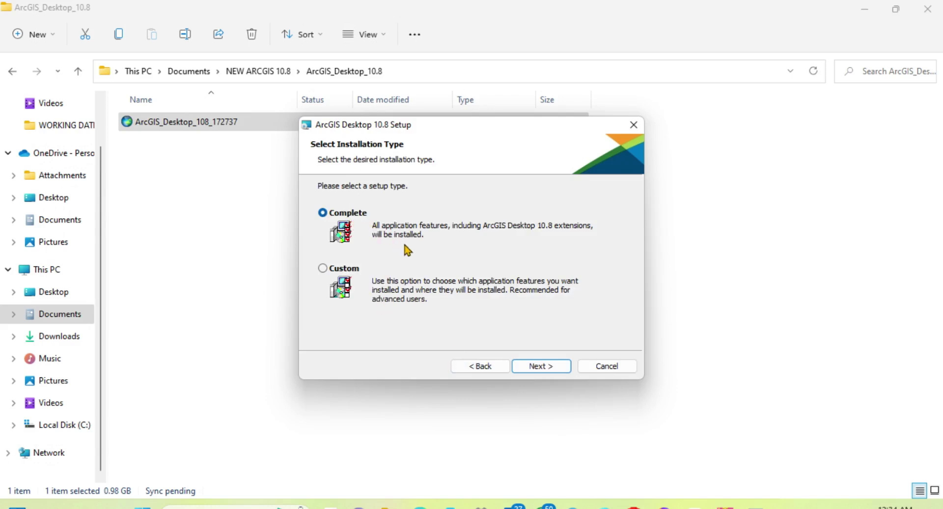
left_click(538, 368)
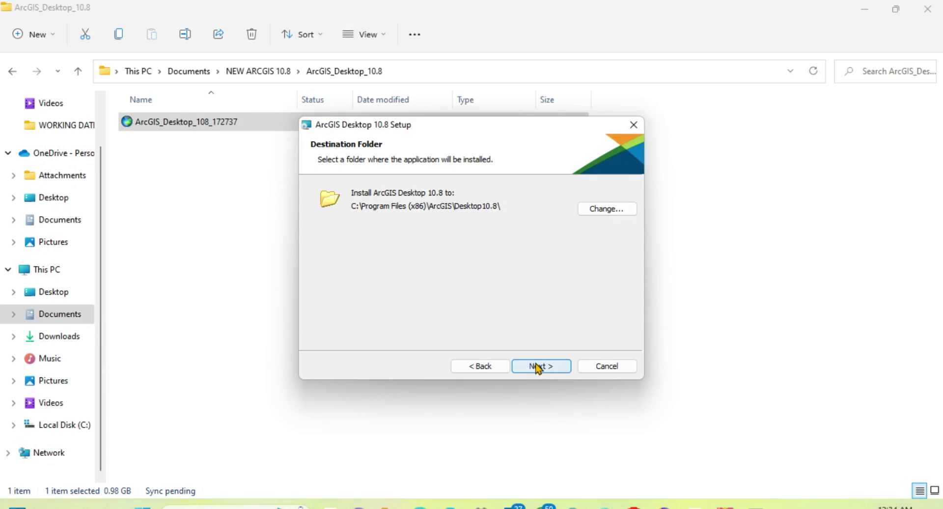
left_click(539, 368)
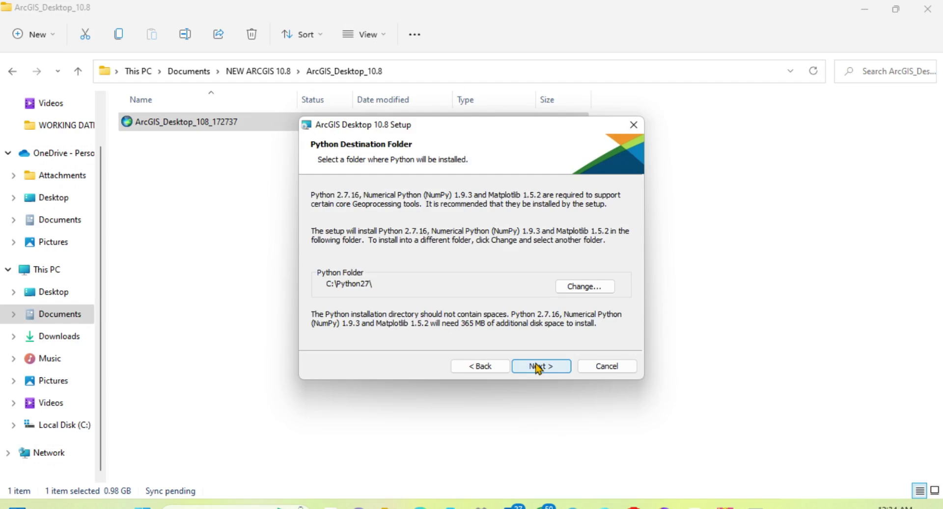
left_click(539, 368)
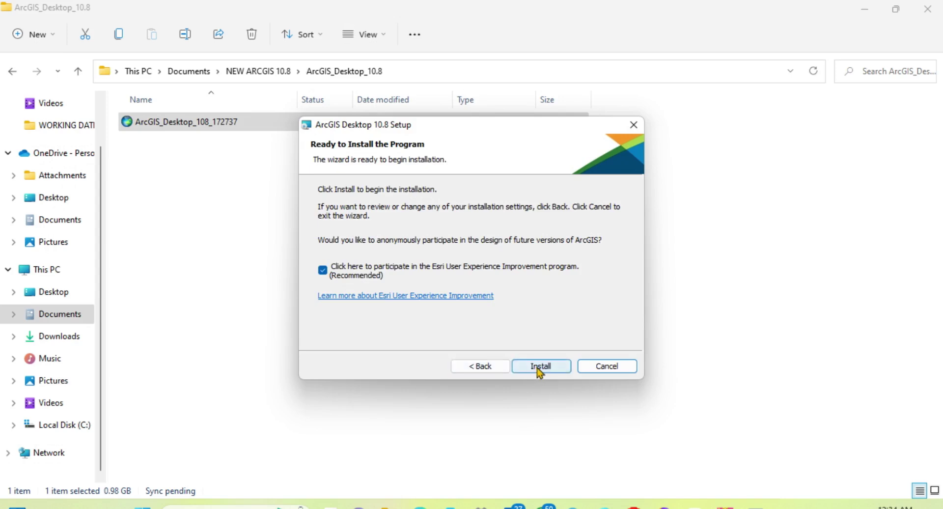
left_click(534, 369)
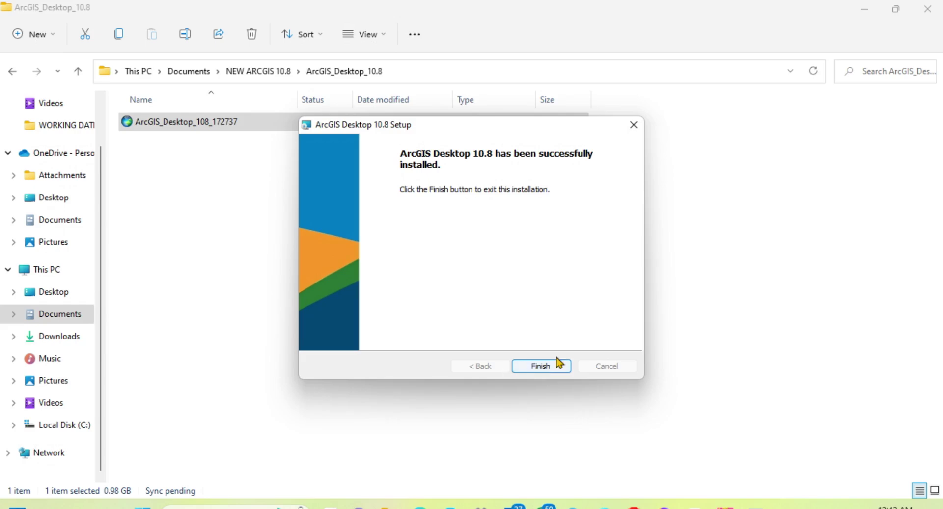
Finish setup once ArcGIS Desktop 10.8 reports it installed successfully.
left_click(535, 366)
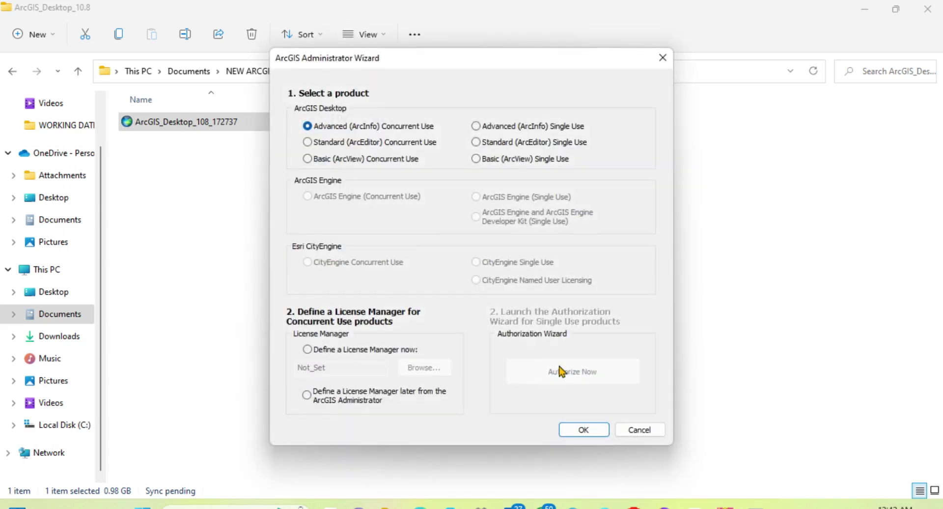
Confirm Advanced (ArcInfo) Concurrent Use in the wizard and close ArcGIS Administrator.
left_click(584, 430)
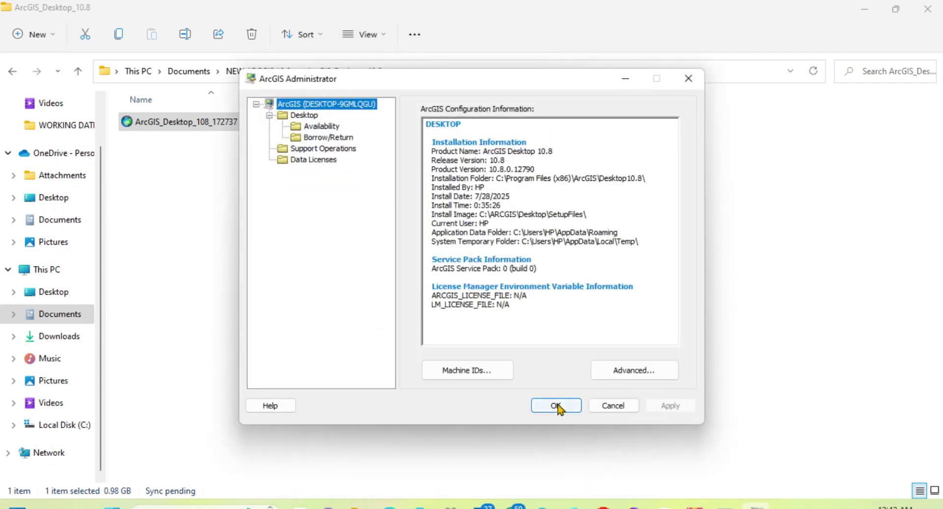
left_click(556, 406)
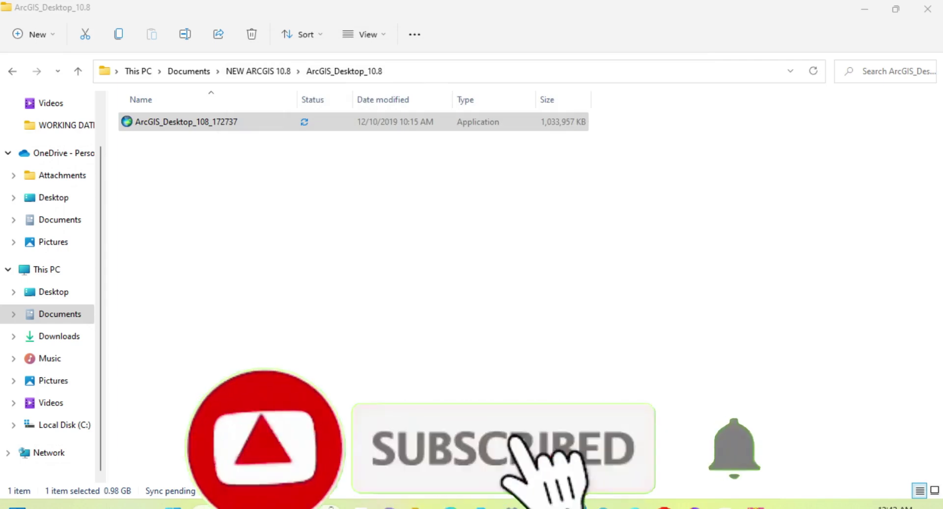
double_click(162, 122)
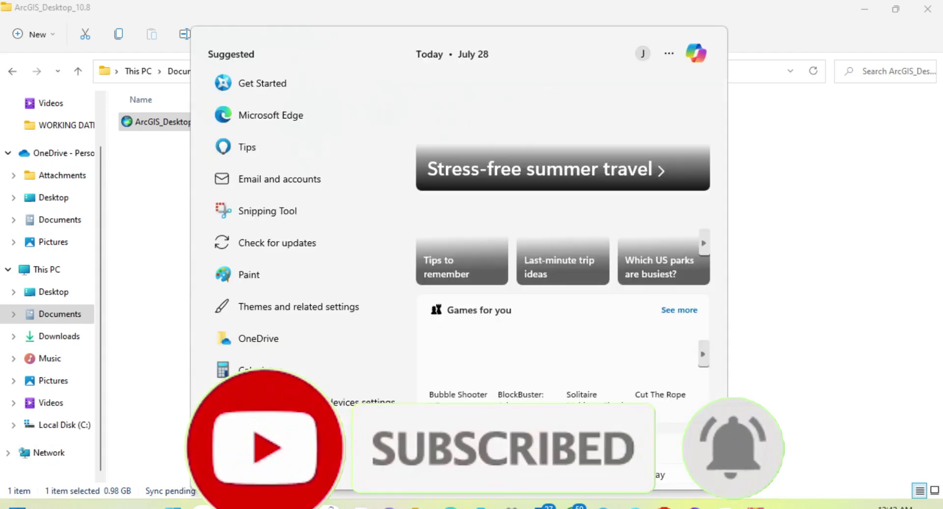
Search the Start menu for 'ARCGIS10.0', then dismiss it and return to the NEW ARCGIS 10.8 folder.
type("ARC")
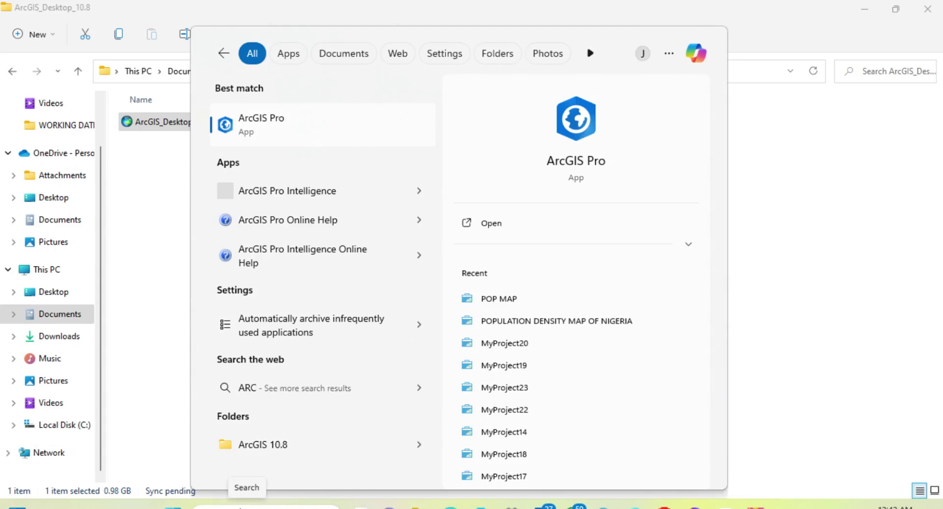
type("G")
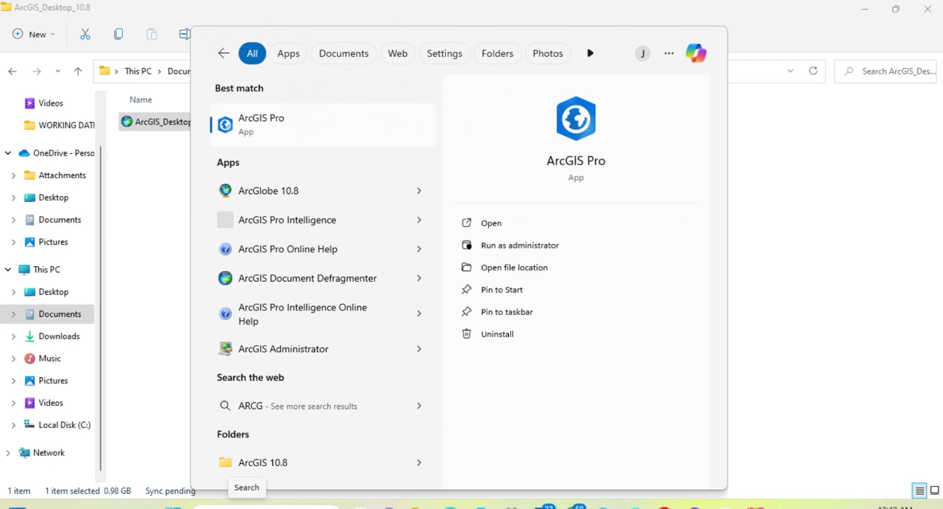
type("IS")
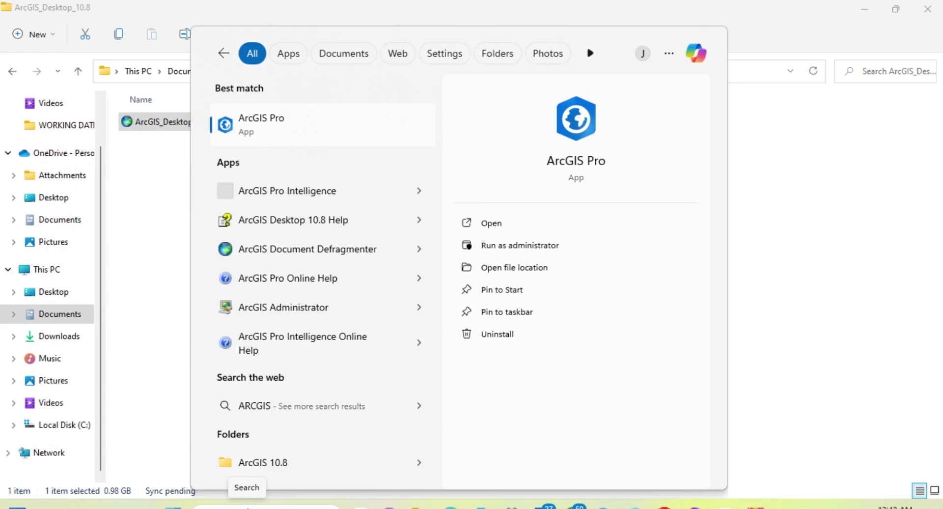
type("10")
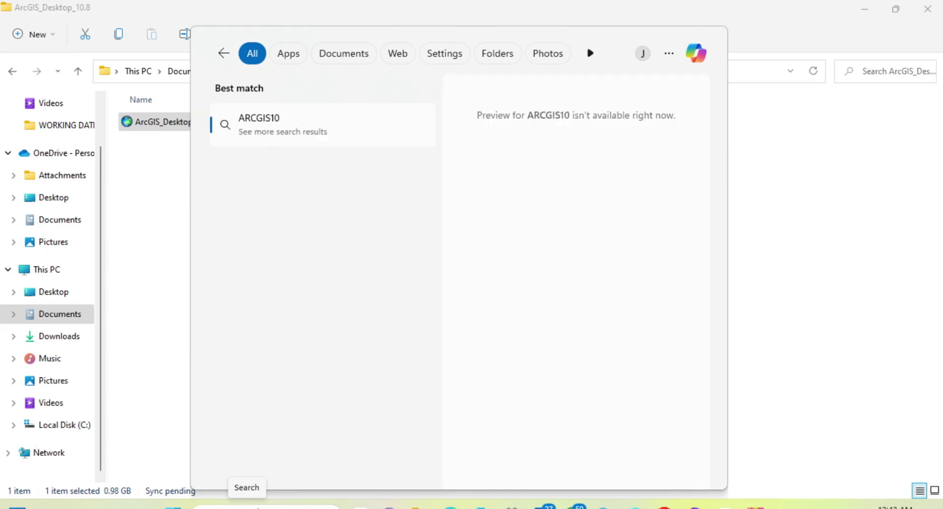
key("BackSpace")
key("BackSpace")
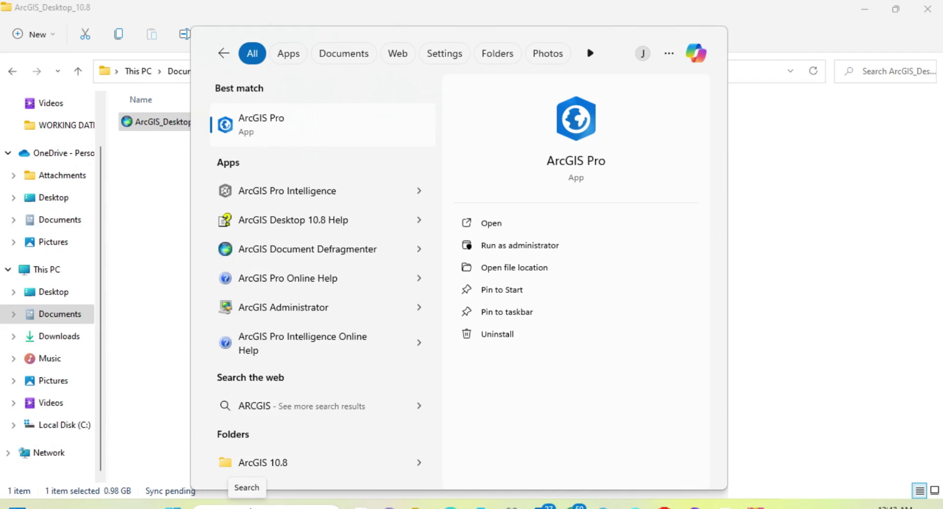
type("10.")
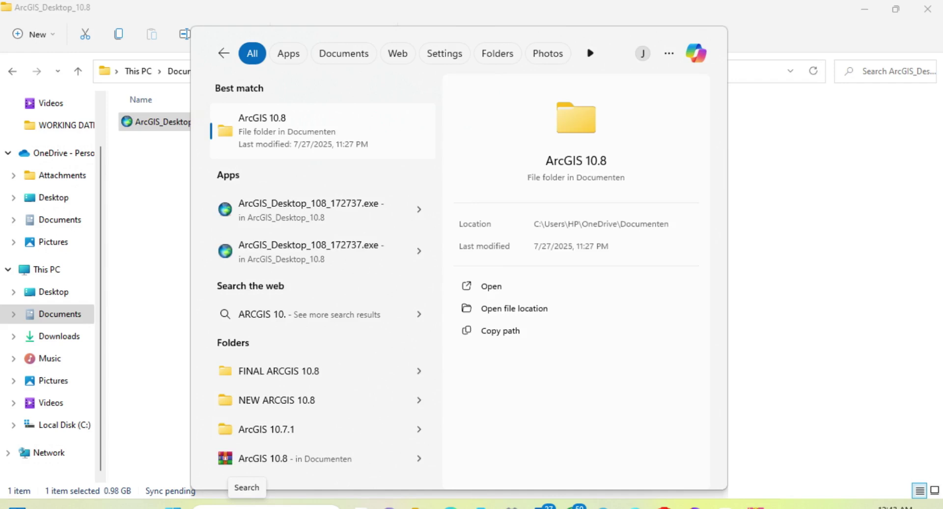
type("9")
key("BackSpace")
type("0")
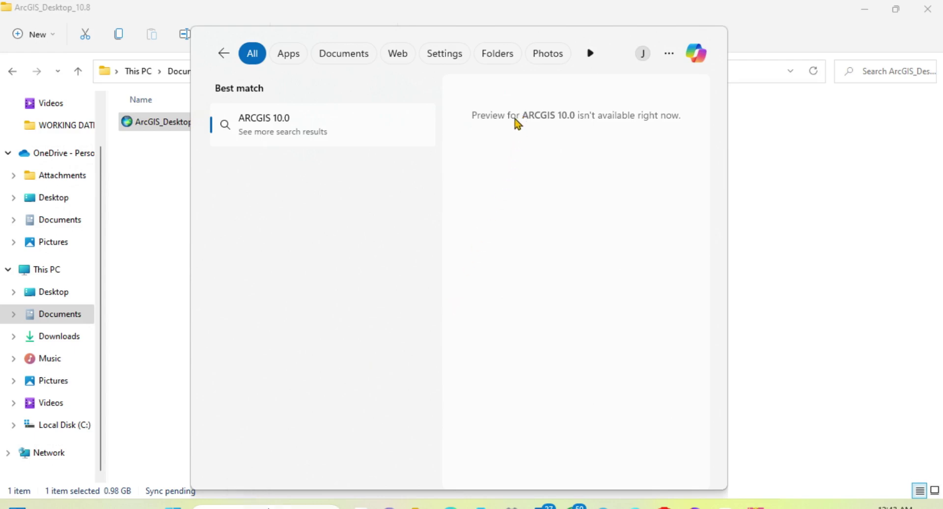
left_click(255, 122)
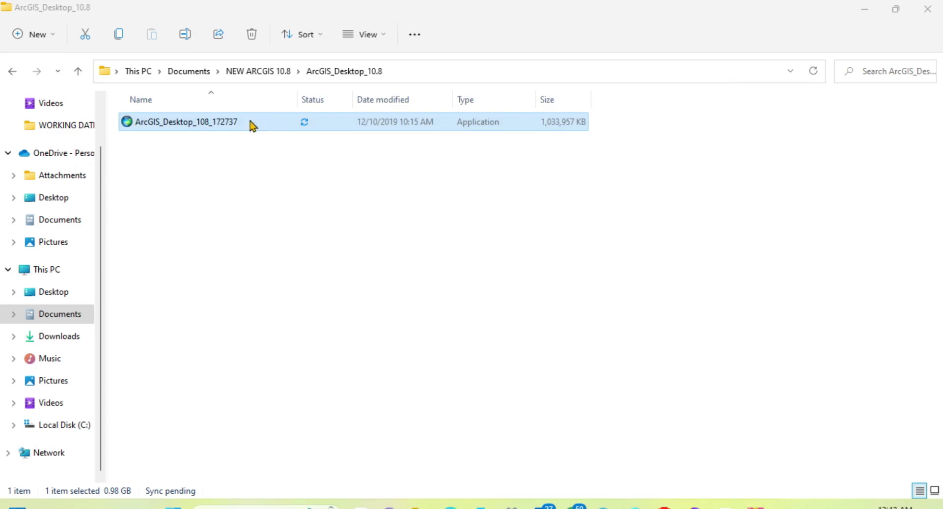
left_click(11, 73)
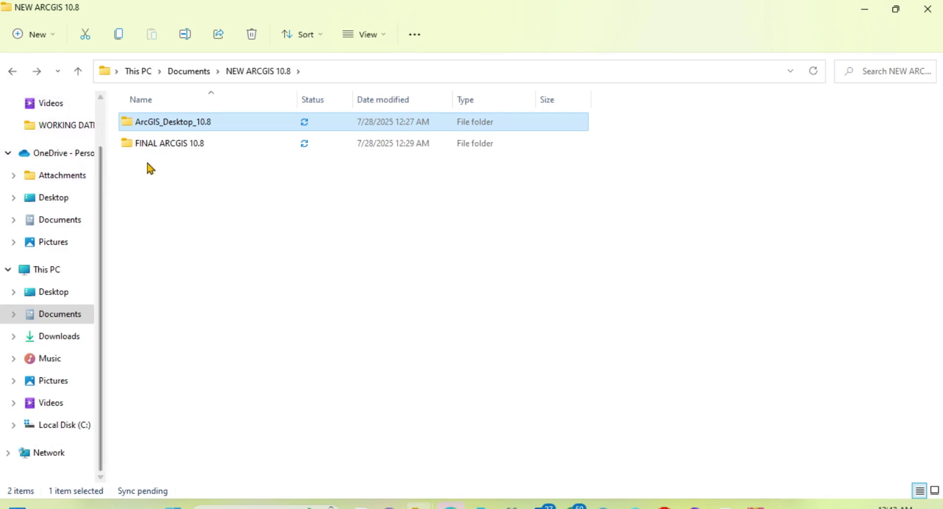
Copy AfCore.dll from FINAL ARCGIS 10.8\Activation10.8\Crack to the clipboard.
double_click(131, 144)
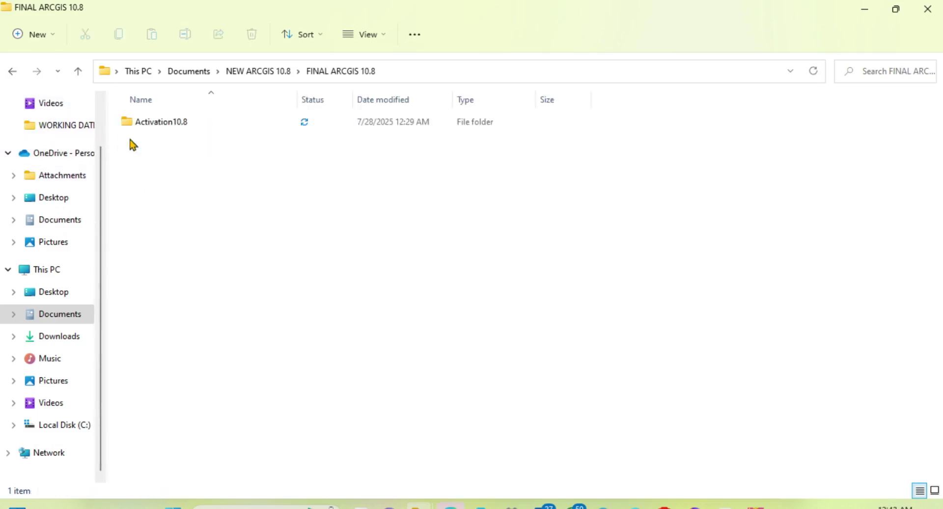
left_click(135, 126)
double_click(135, 125)
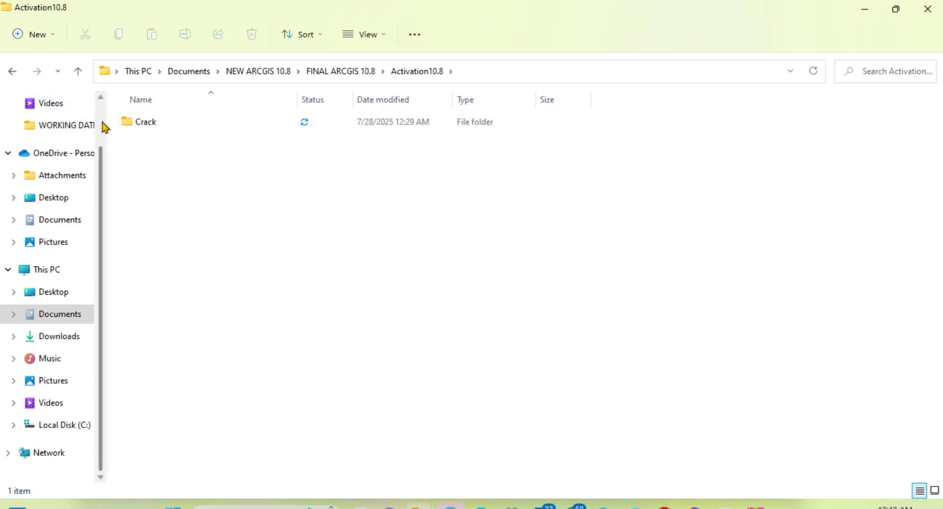
double_click(128, 124)
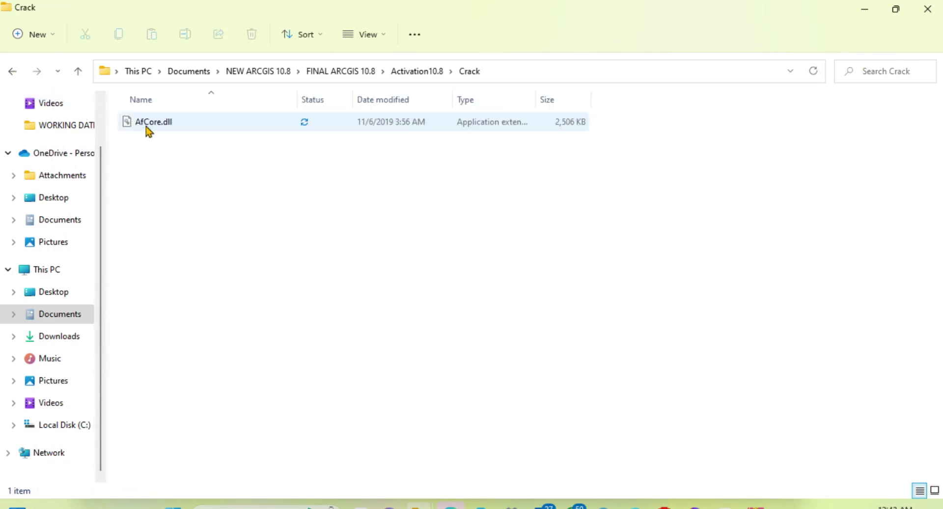
right_click(157, 128)
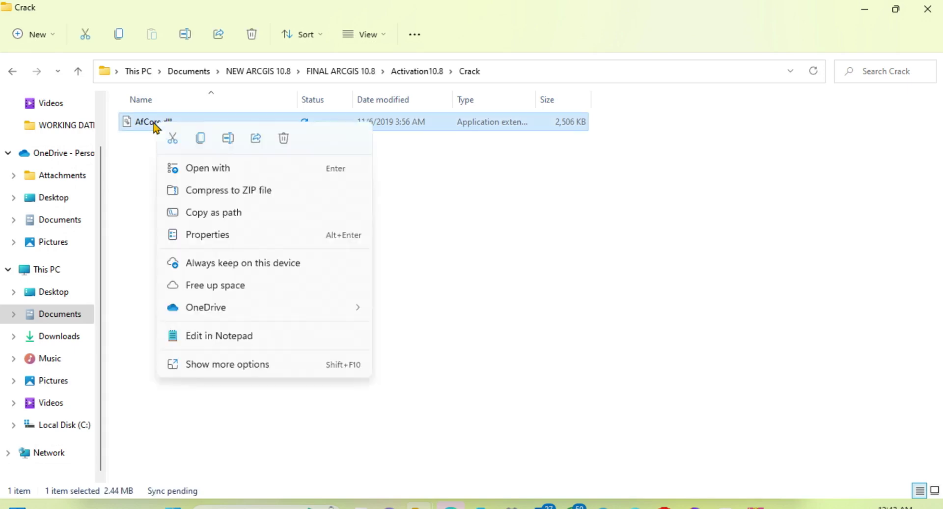
left_click(201, 140)
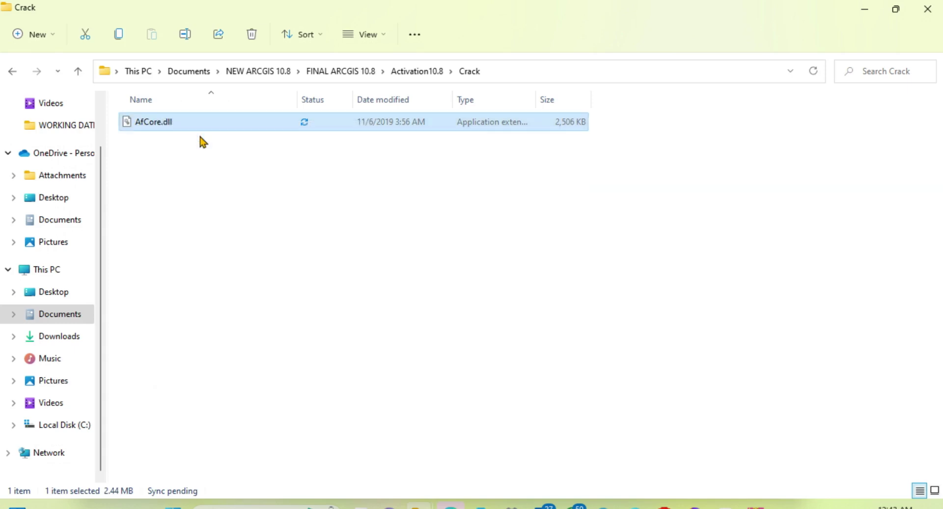
left_click(48, 426)
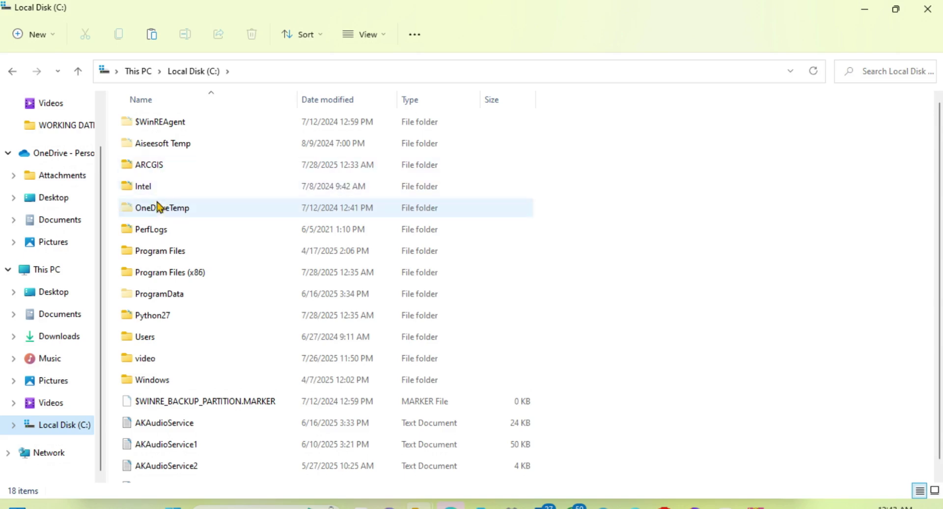
Paste AfCore.dll into Program Files (x86)\ArcGIS\Desktop10.8\bin, replacing the original with administrator permission.
left_click(171, 274)
double_click(171, 274)
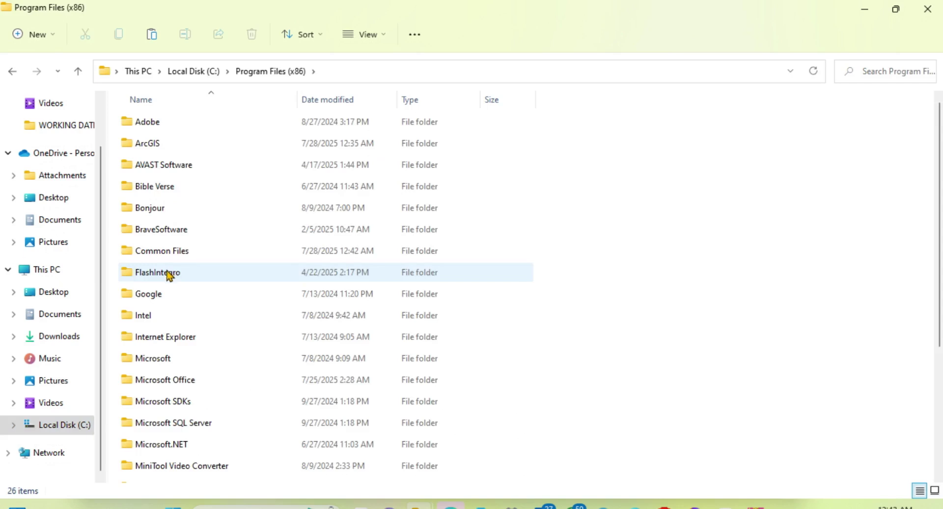
double_click(148, 147)
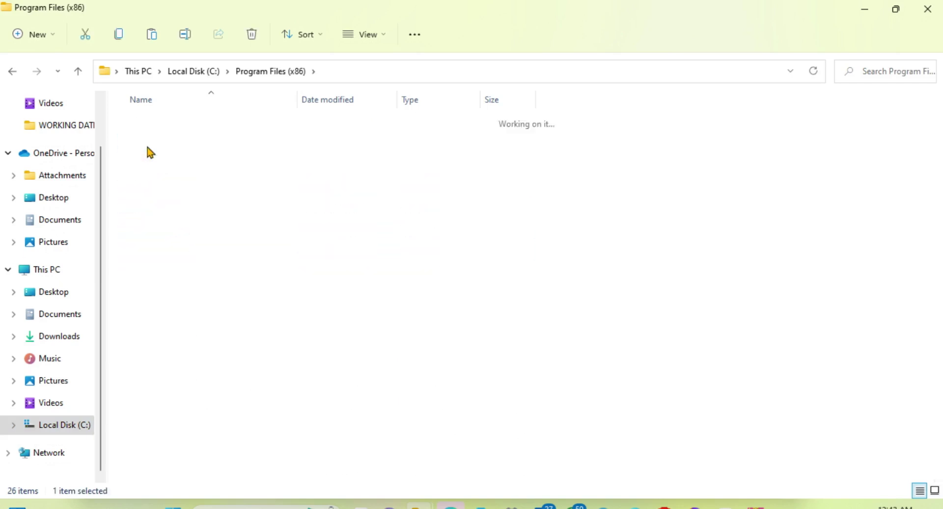
double_click(158, 125)
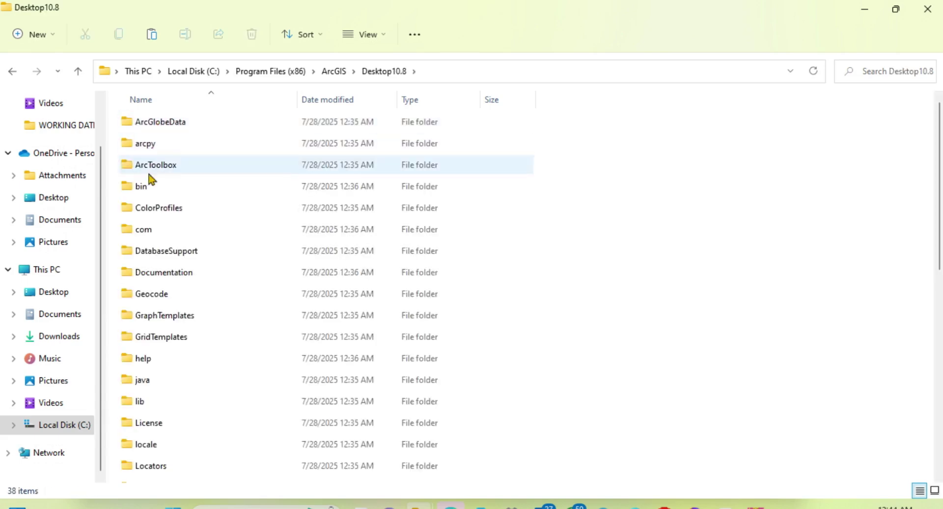
left_click(146, 191)
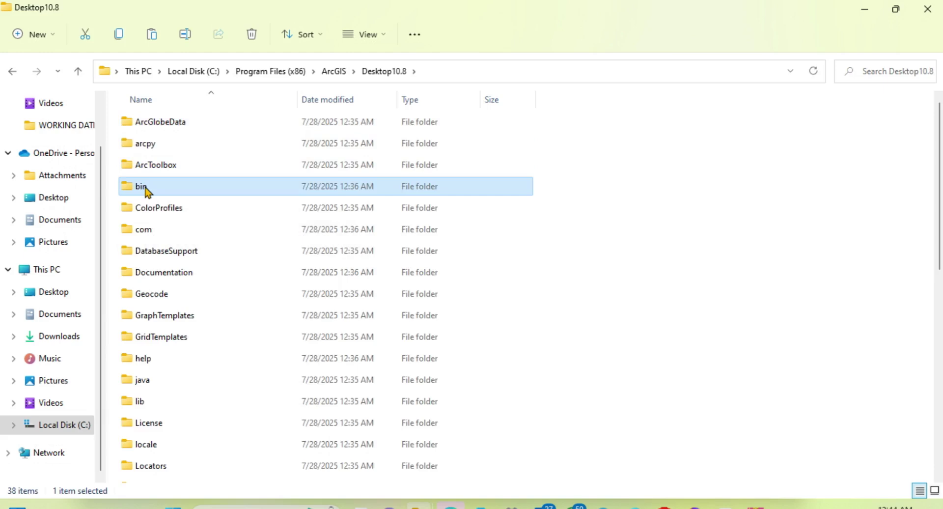
right_click(148, 191)
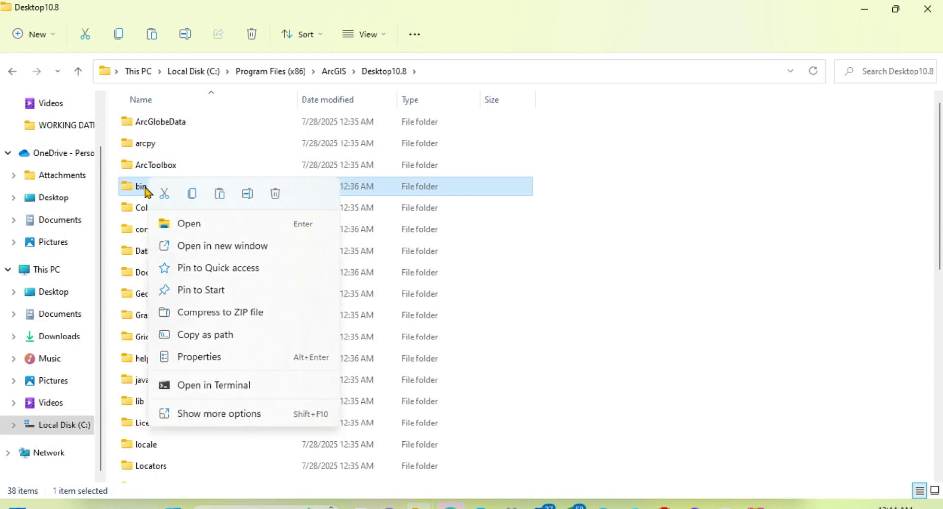
left_click(220, 194)
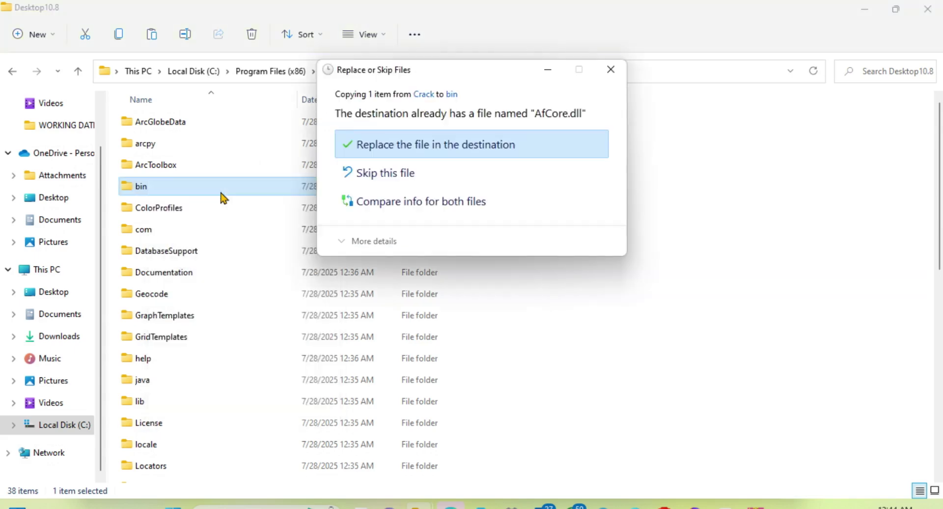
left_click(419, 146)
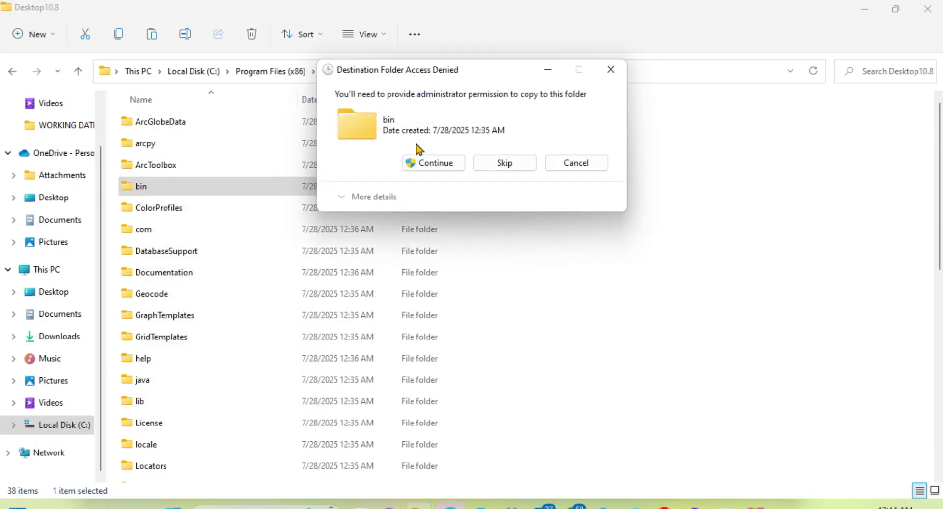
left_click(425, 165)
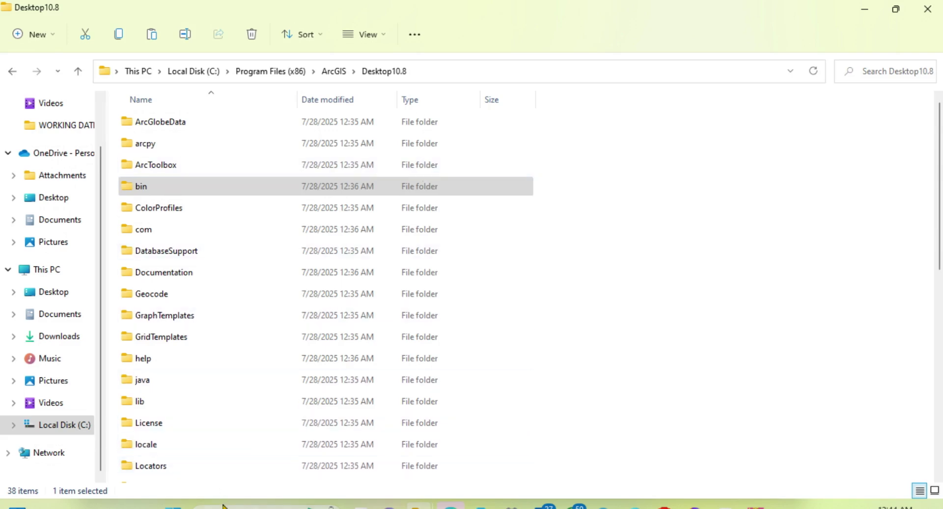
left_click(260, 506)
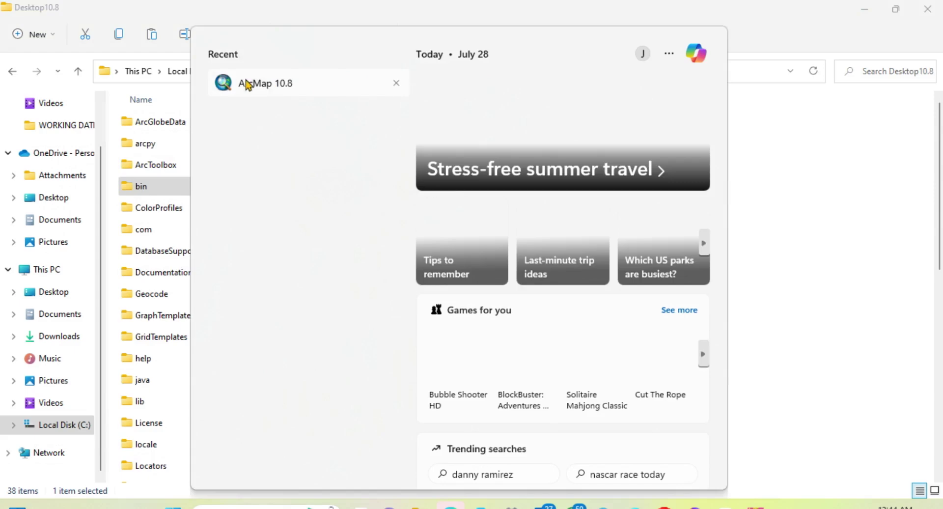
Launch ArcMap 10.8 from the Start menu's Recent list.
left_click(264, 88)
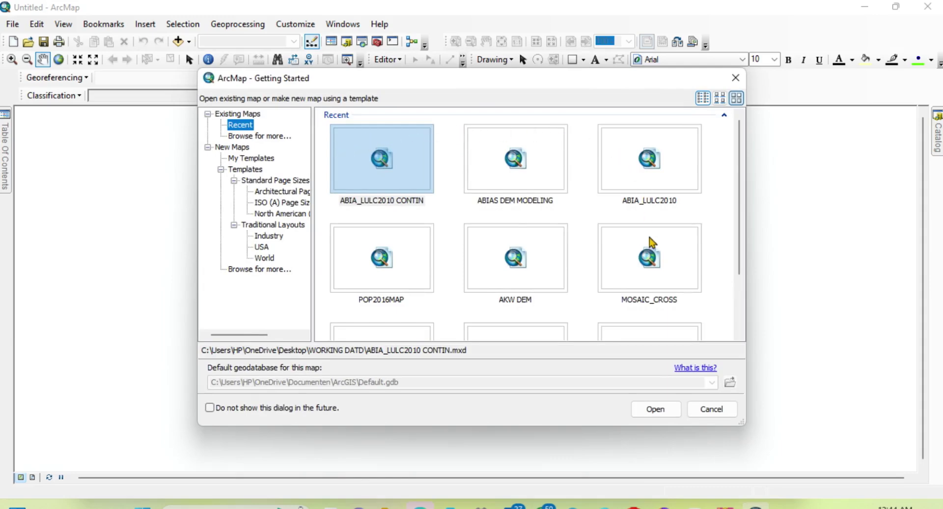
Dismiss the Getting Started dialog, leaving an empty Untitled map with Layers in the Table Of Contents.
left_click_drag(739, 237, 743, 333)
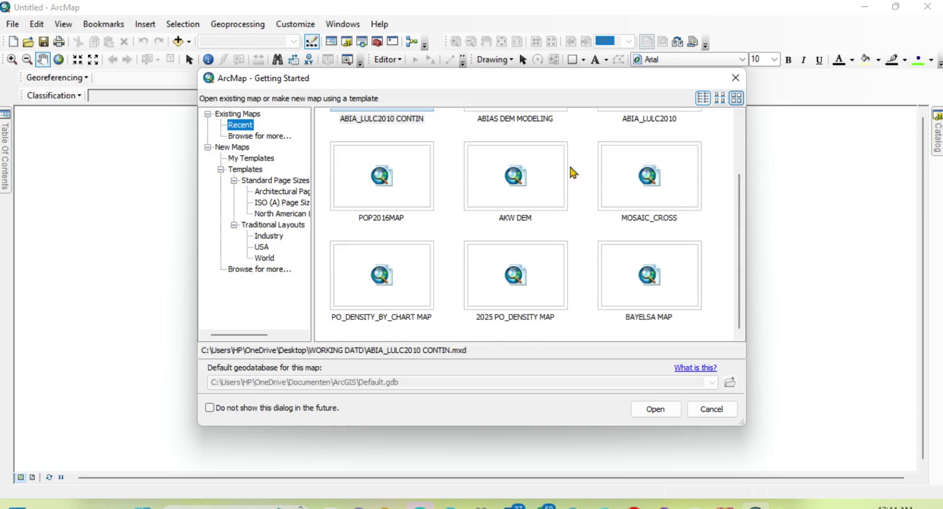
scroll(444, 253, "up", 3)
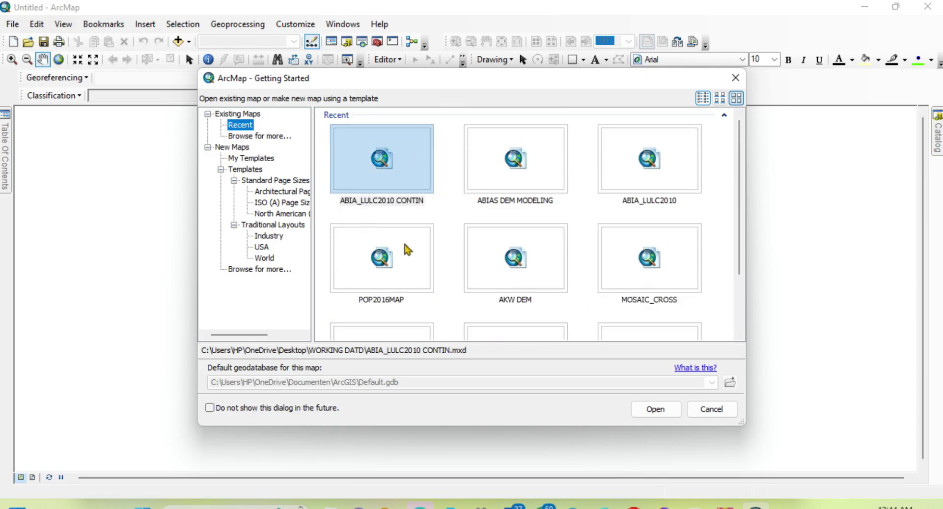
left_click(9, 157)
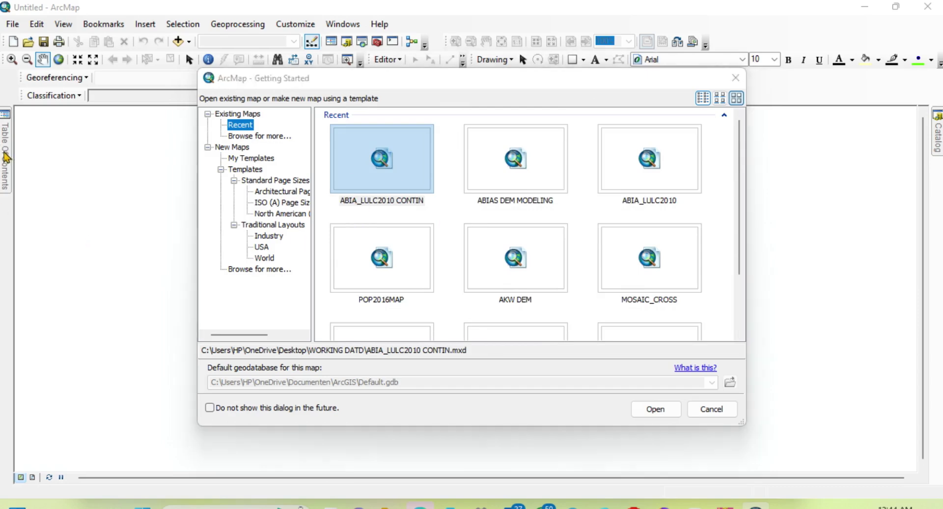
left_click(736, 78)
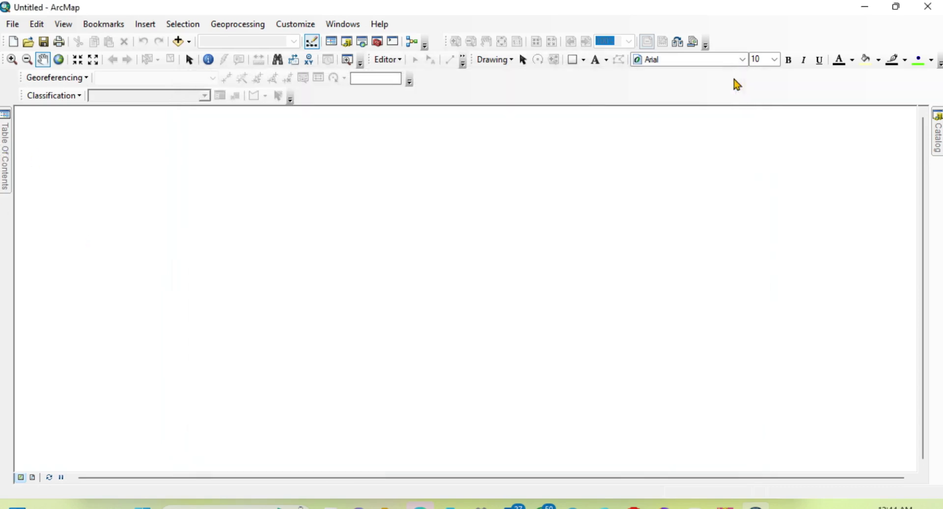
mouse_move(5, 144)
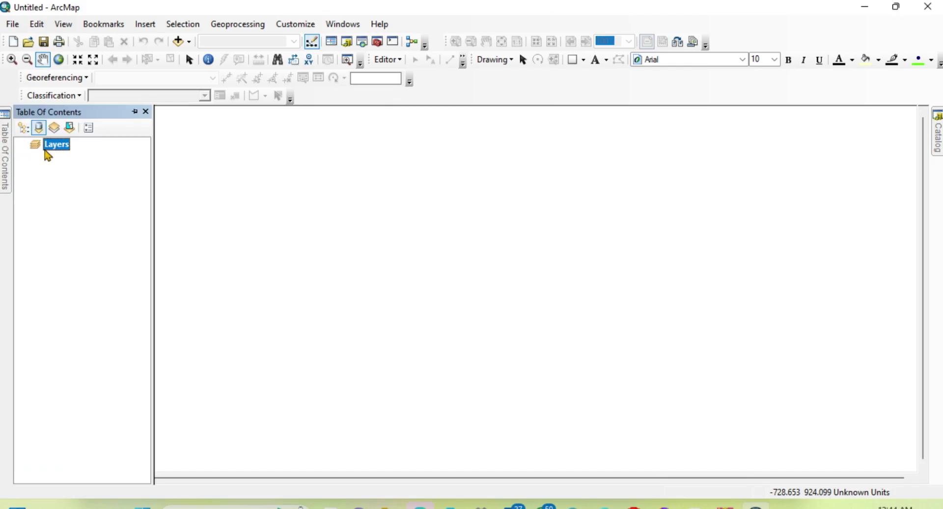